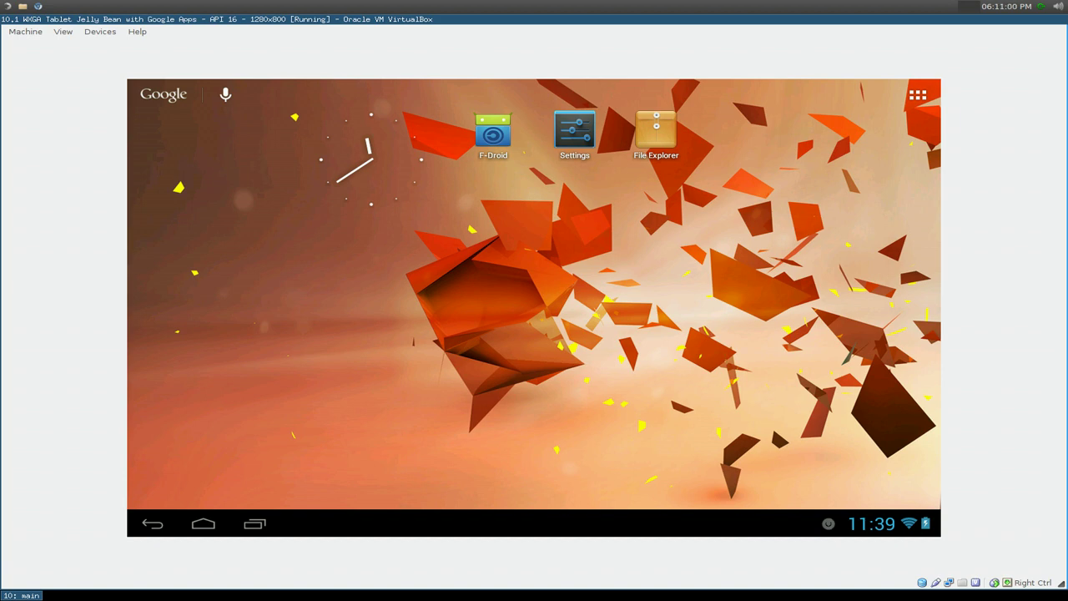
Look through the device's Security settings, then return to the home screen.
left_click(573, 134)
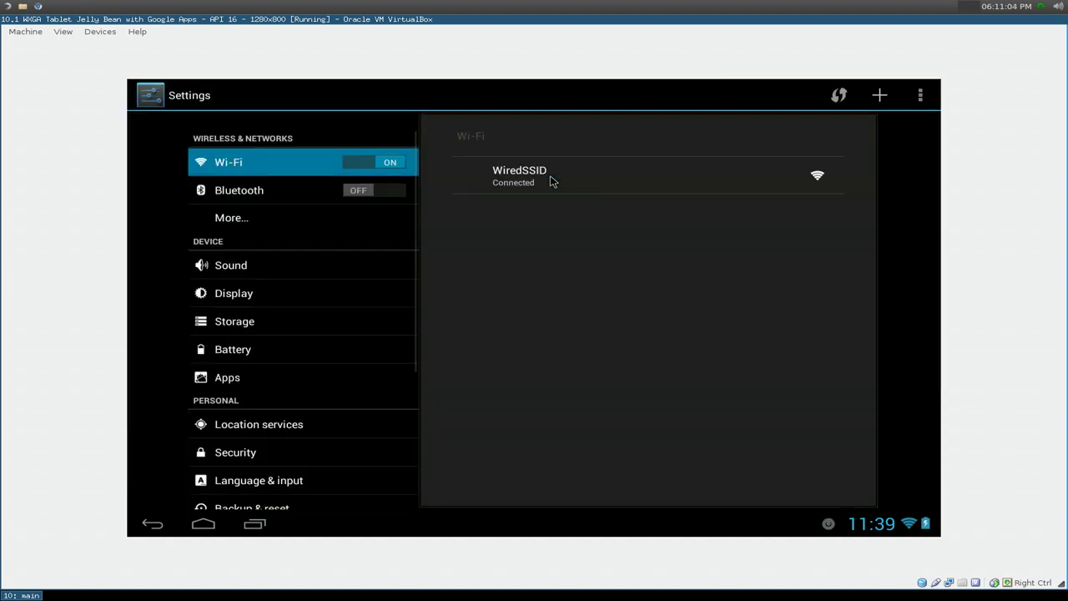
scroll(338, 349, "down", 2)
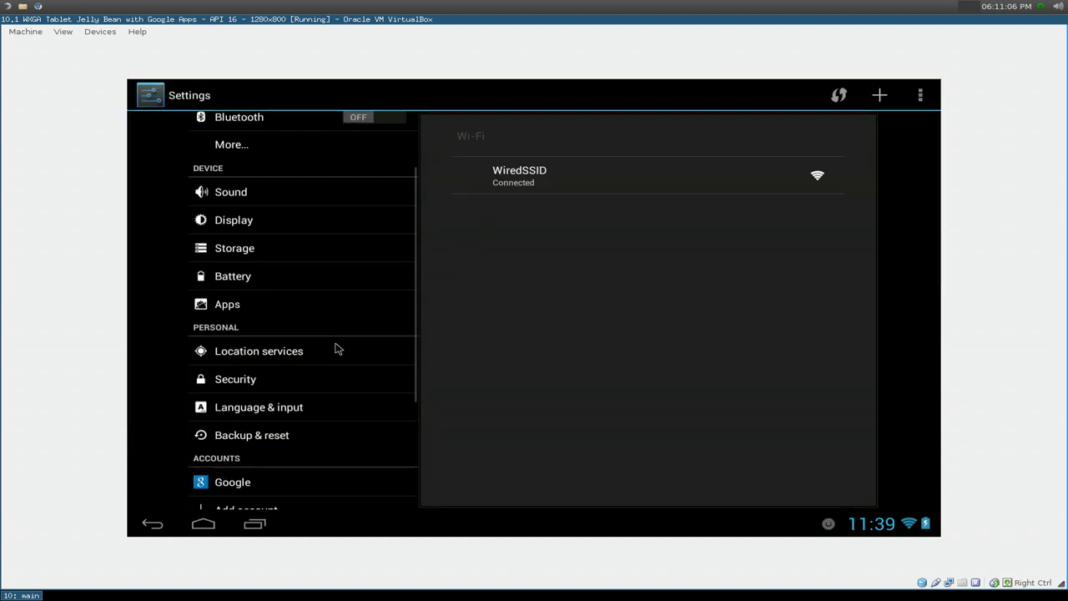
left_click(271, 384)
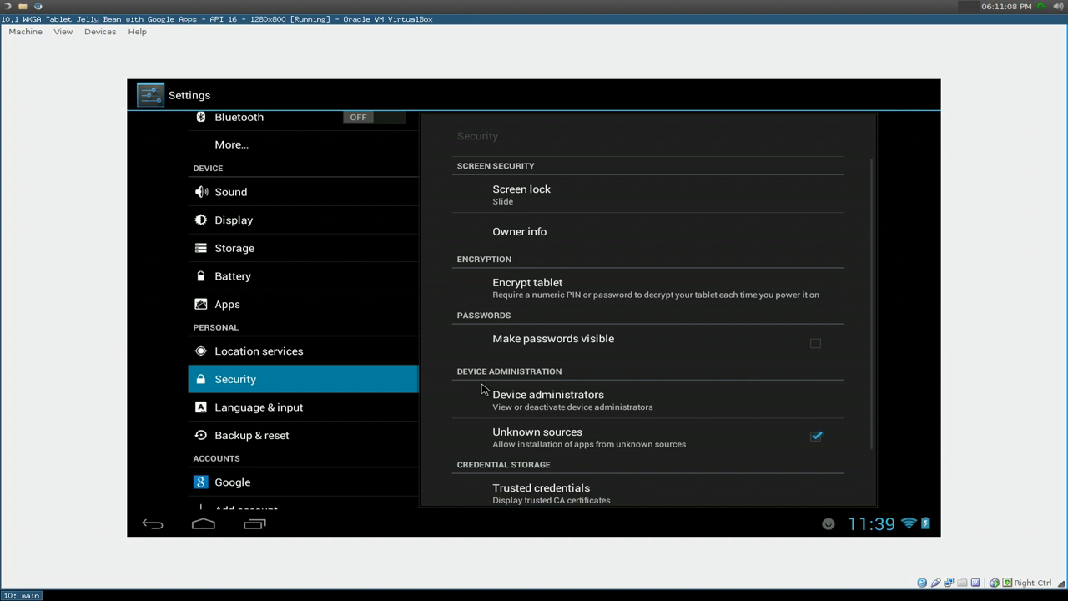
scroll(486, 389, "down", 2)
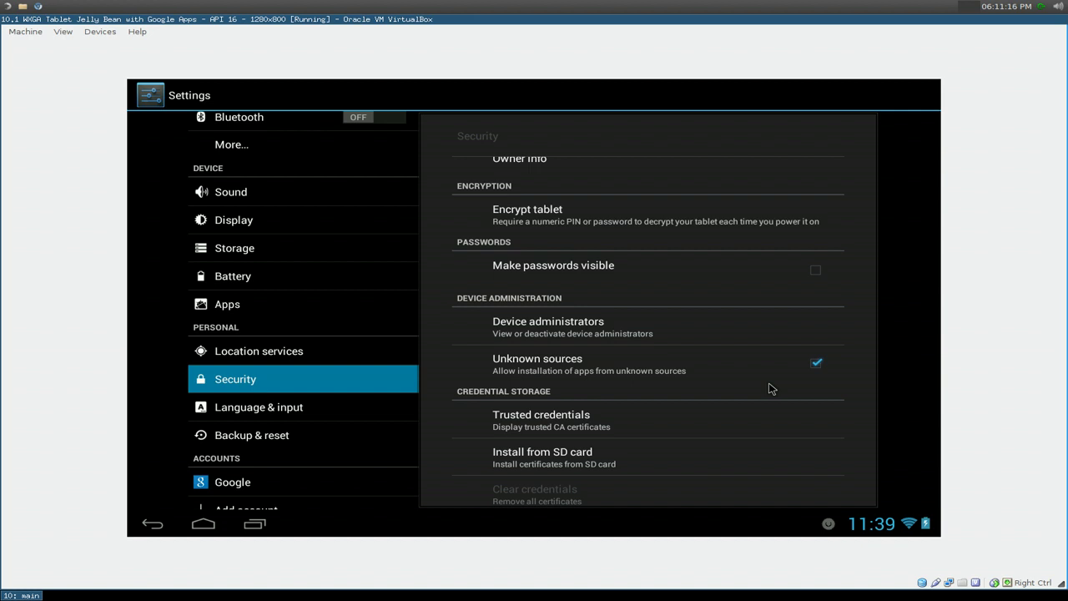
key("Home")
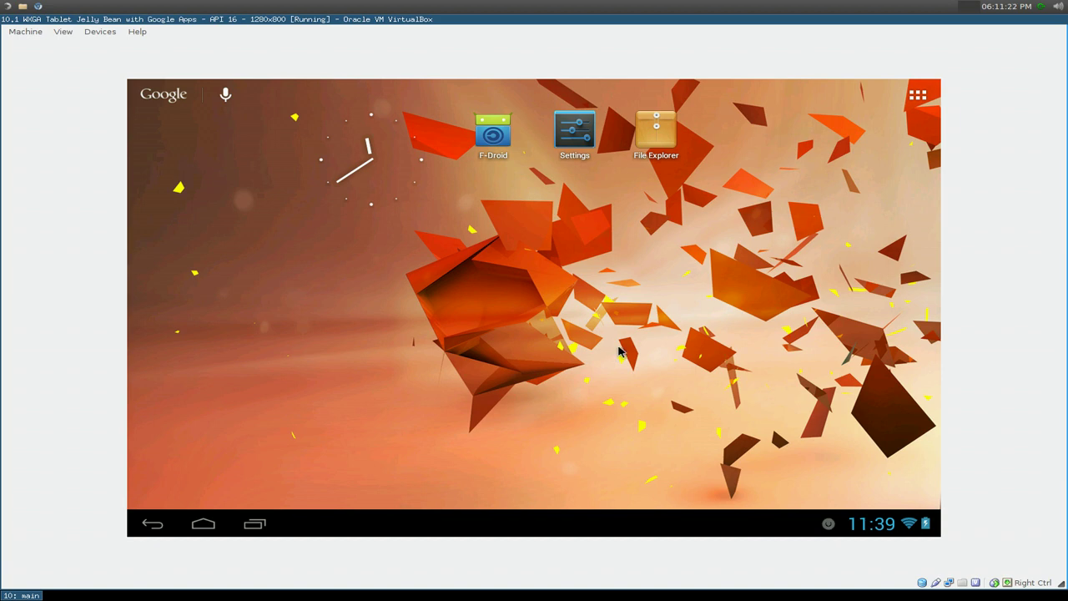
Launch Browser from the app drawer and download the latest F-Droid client from f-droid.org.
left_click(918, 96)
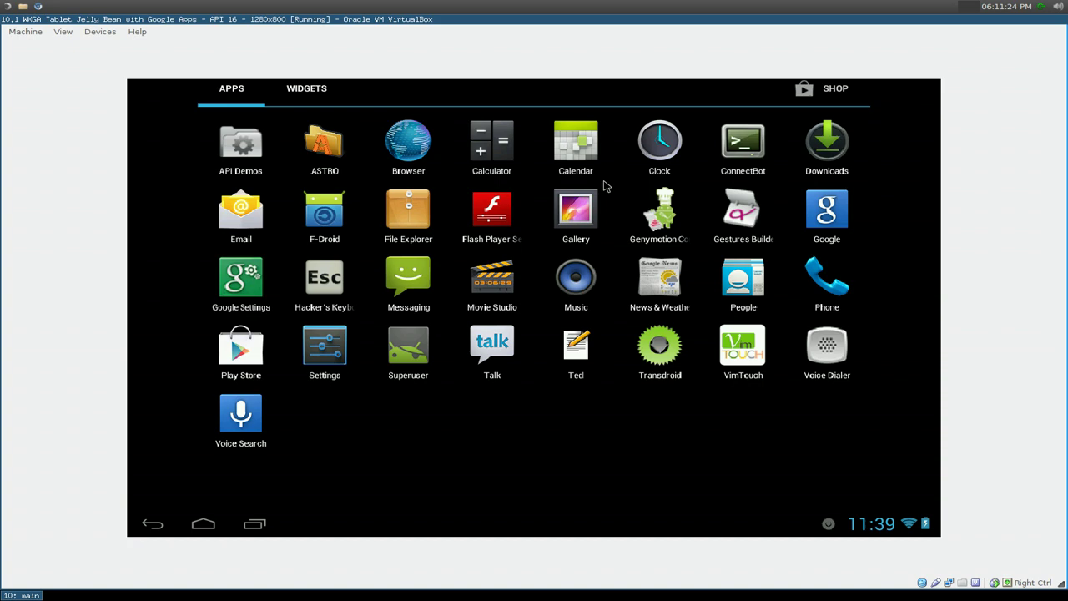
left_click(420, 157)
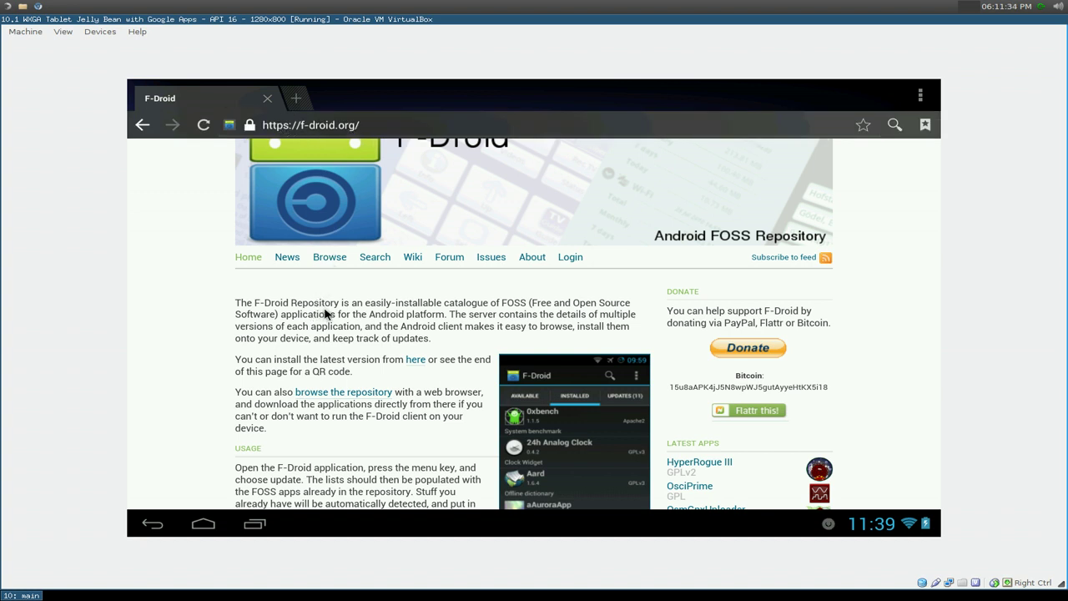
scroll(326, 315, "down", 1)
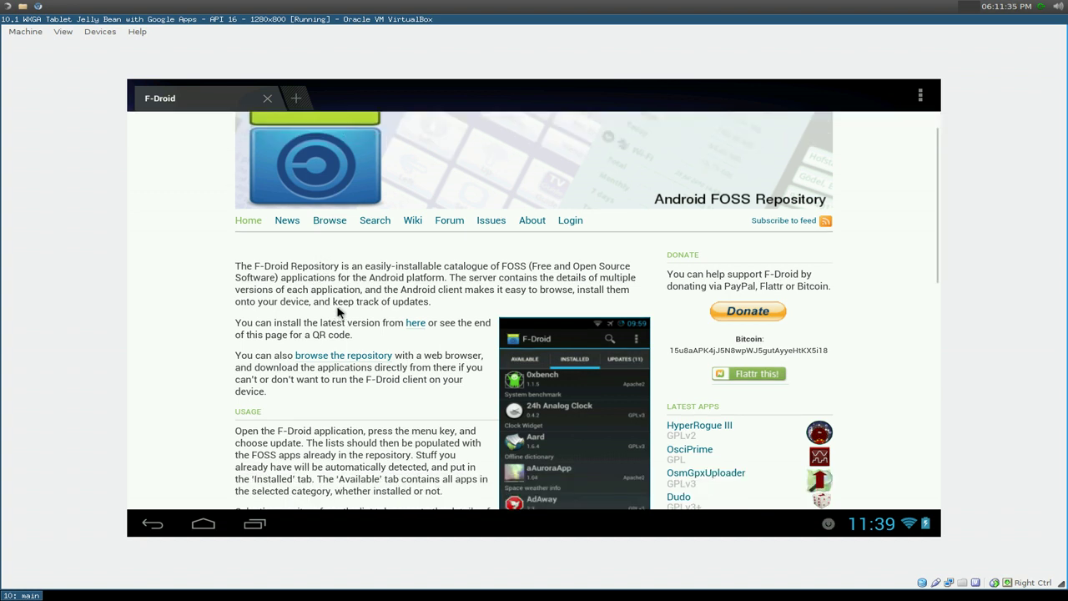
left_click(411, 329)
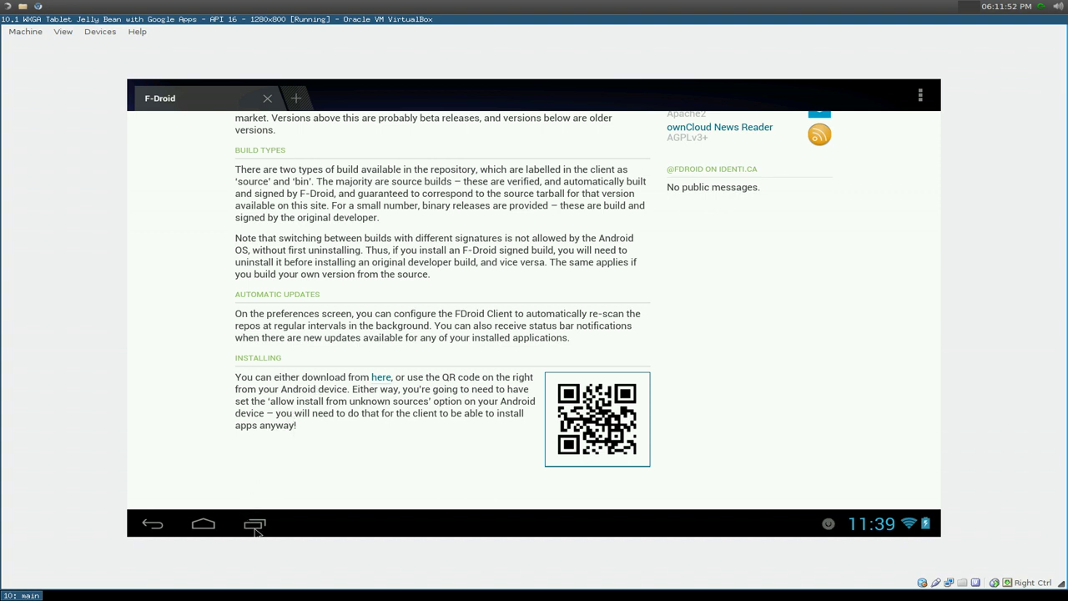
Install FDroid.apk from SD card/Download with Package installer (Just once), then return home.
left_click(206, 530)
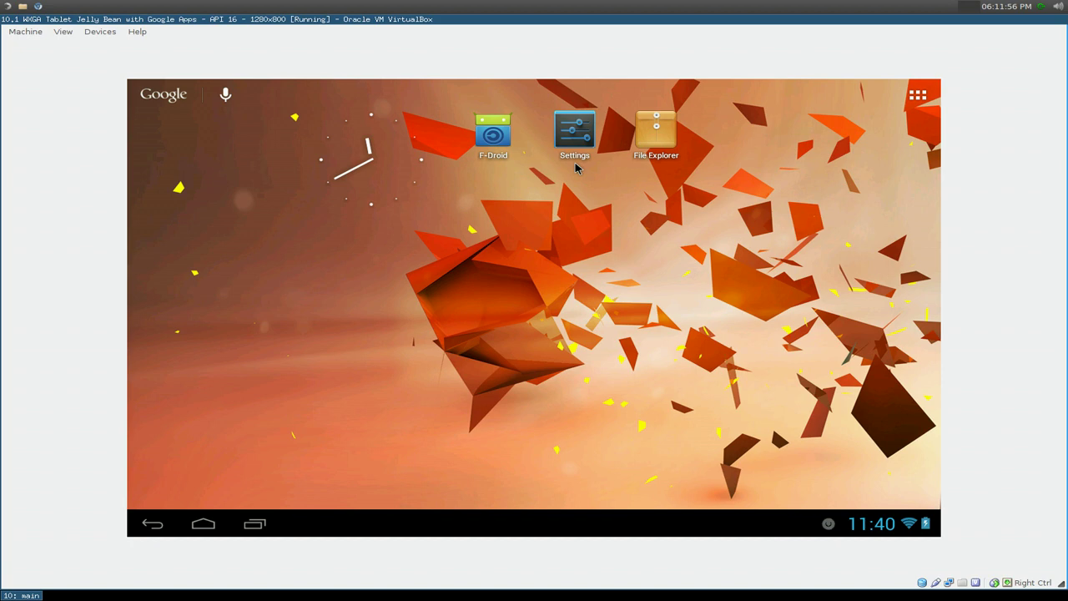
left_click(645, 139)
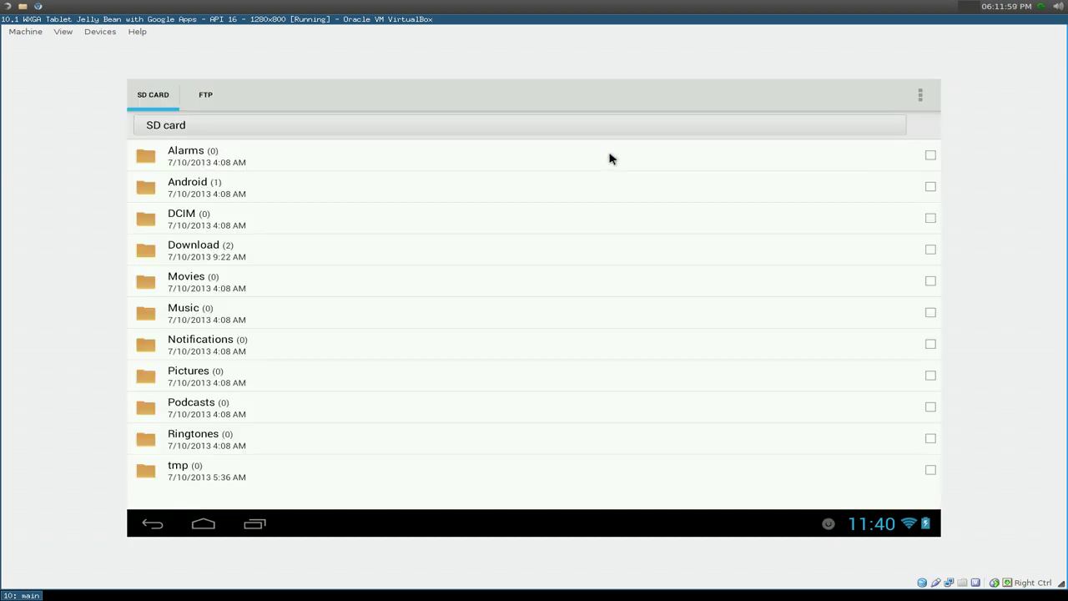
left_click(201, 252)
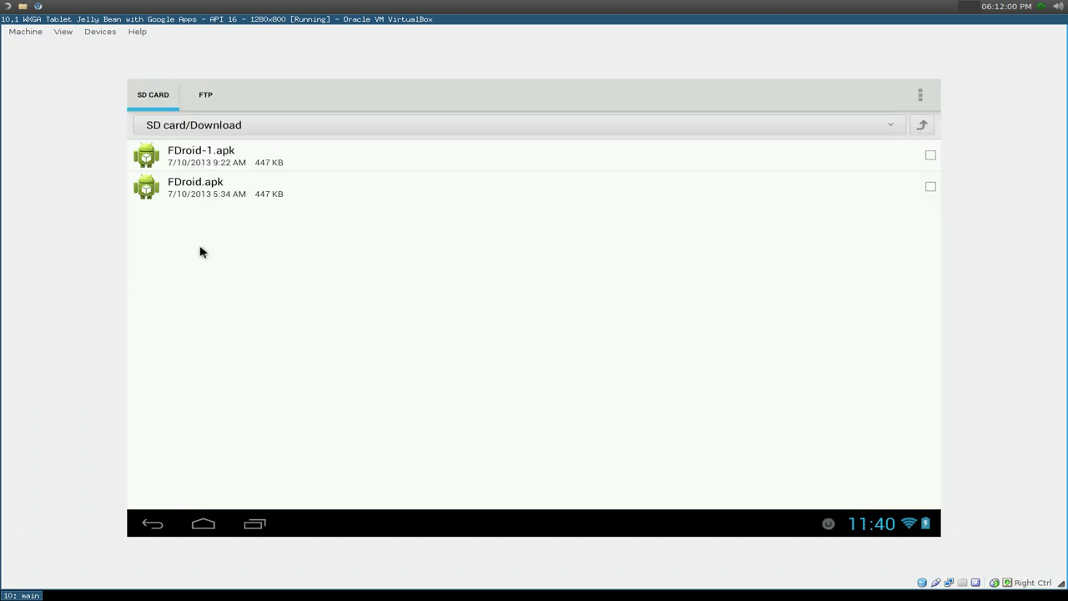
left_click(215, 191)
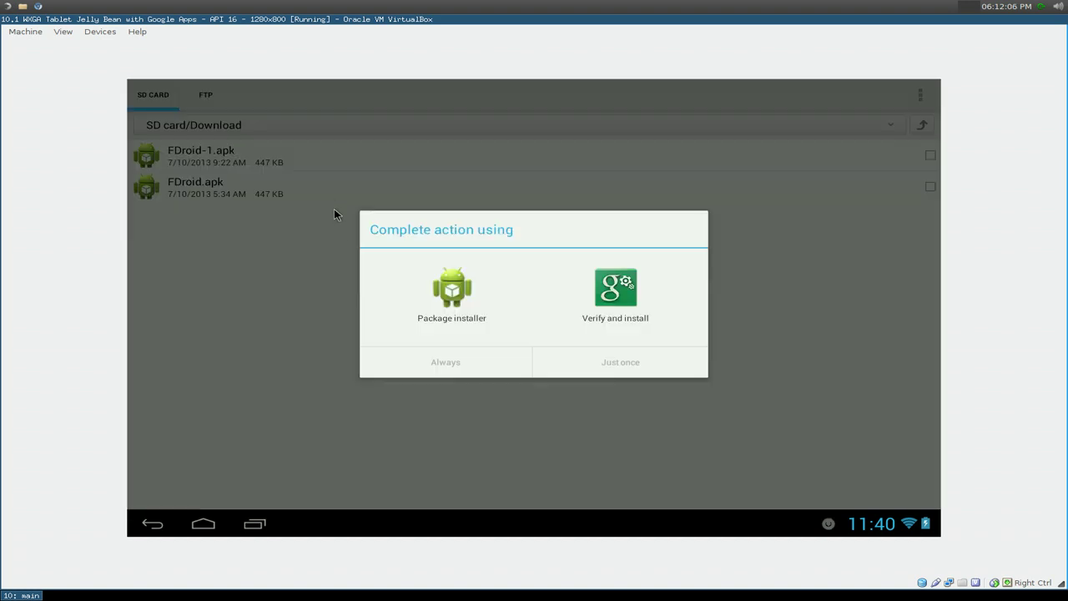
left_click(451, 302)
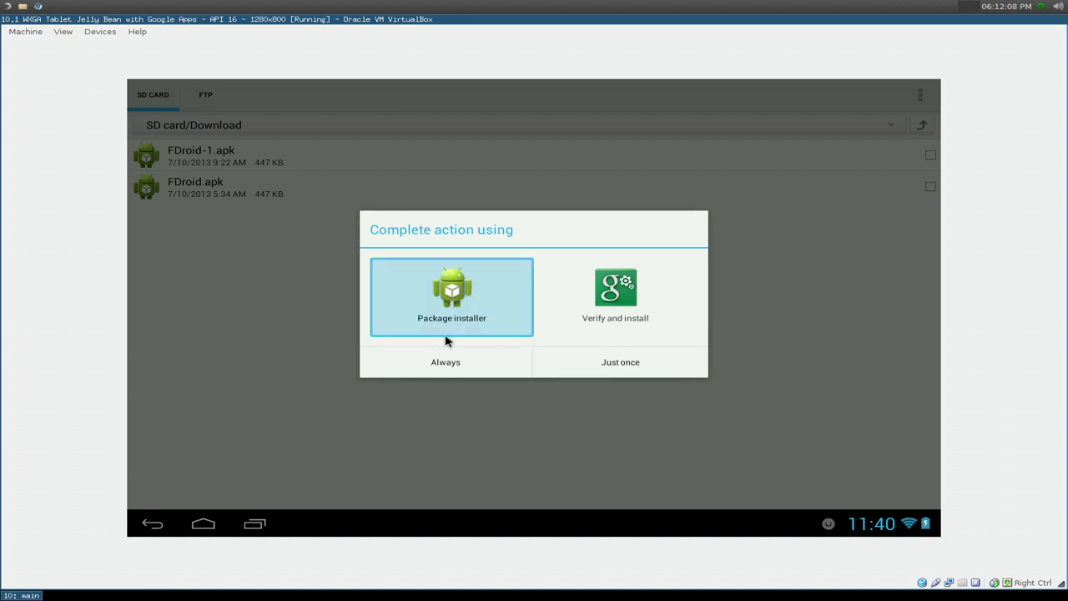
left_click(568, 360)
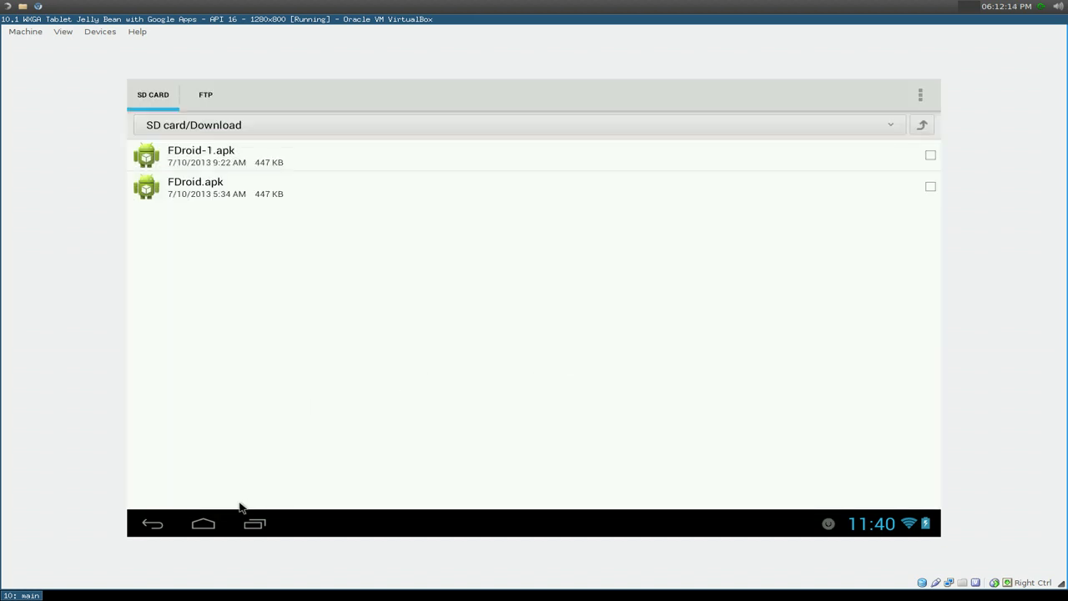
left_click(215, 526)
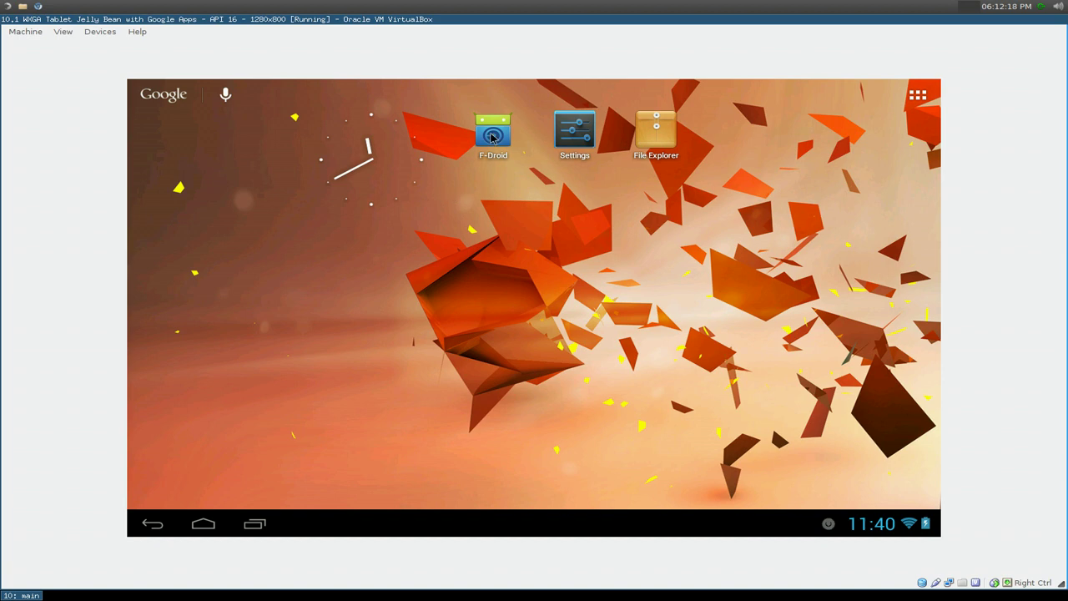
Launch F-Droid from the home screen to show its What's New app list.
left_click(492, 138)
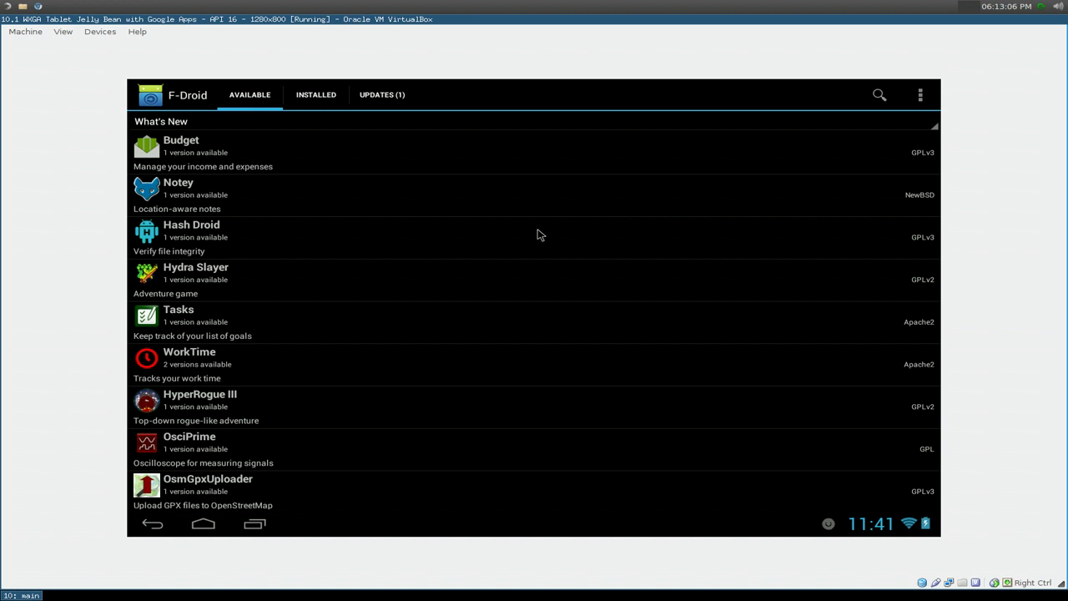
Open F-Droid Preferences and scroll through the update, display, anti-feature and maintenance options.
left_click(919, 101)
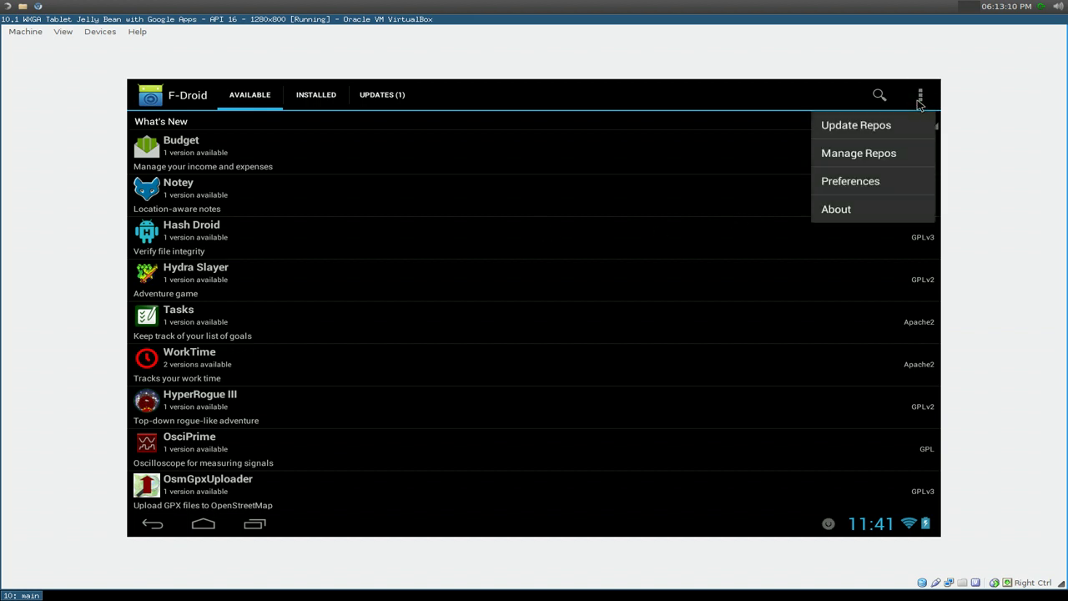
left_click(875, 184)
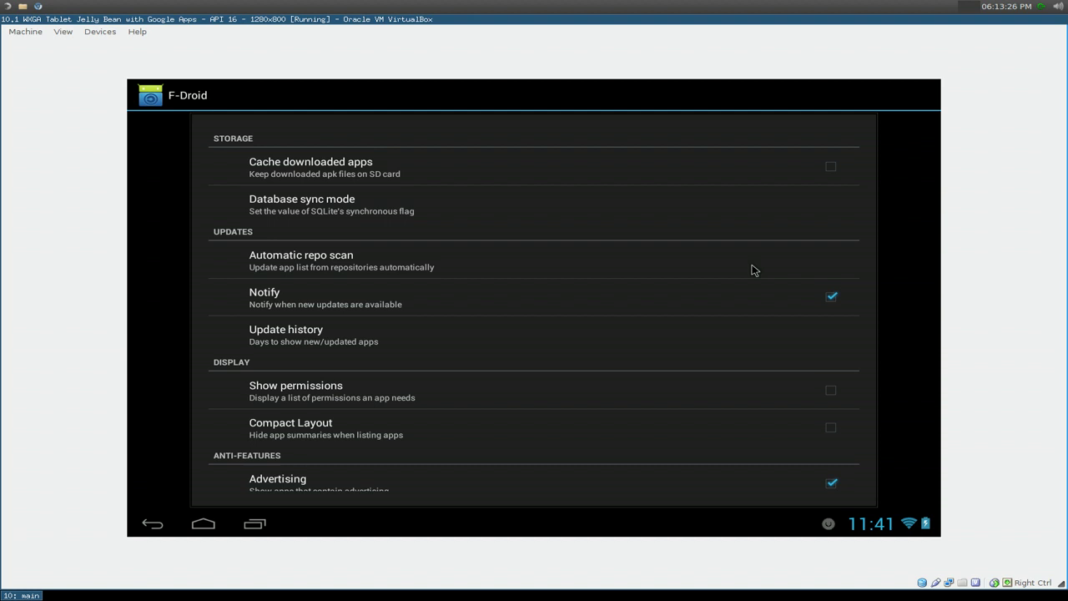
scroll(758, 307, "down", 4)
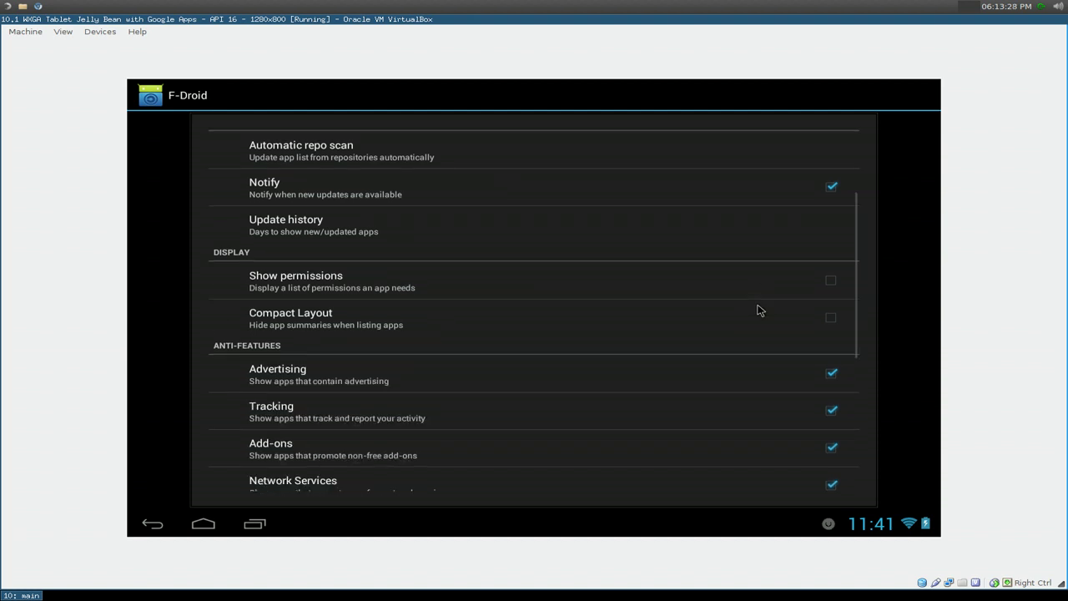
scroll(758, 310, "down", 2)
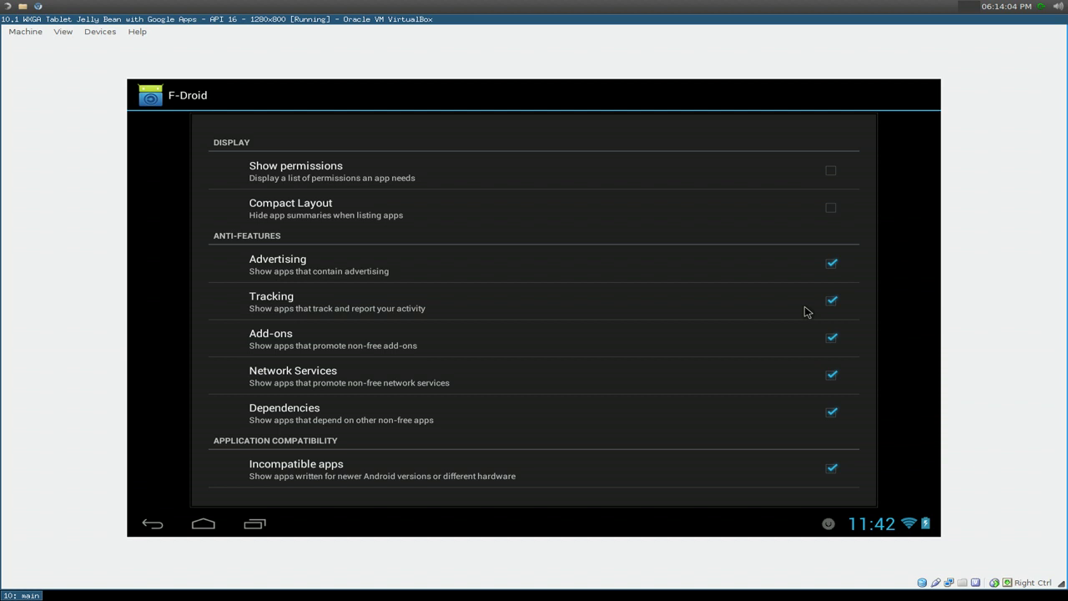
scroll(804, 421, "down", 3)
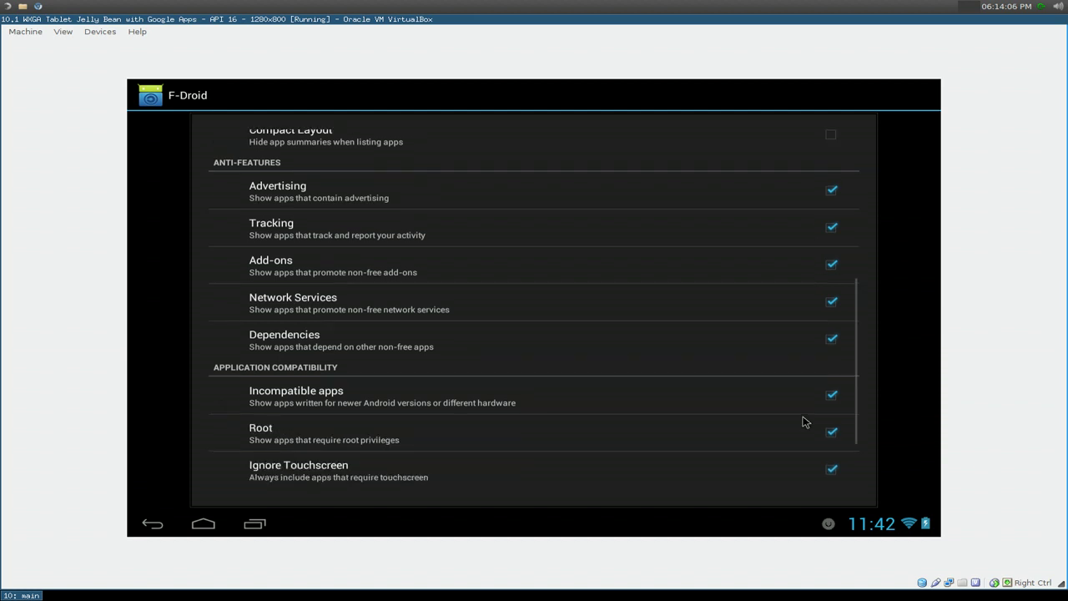
scroll(804, 422, "down", 2)
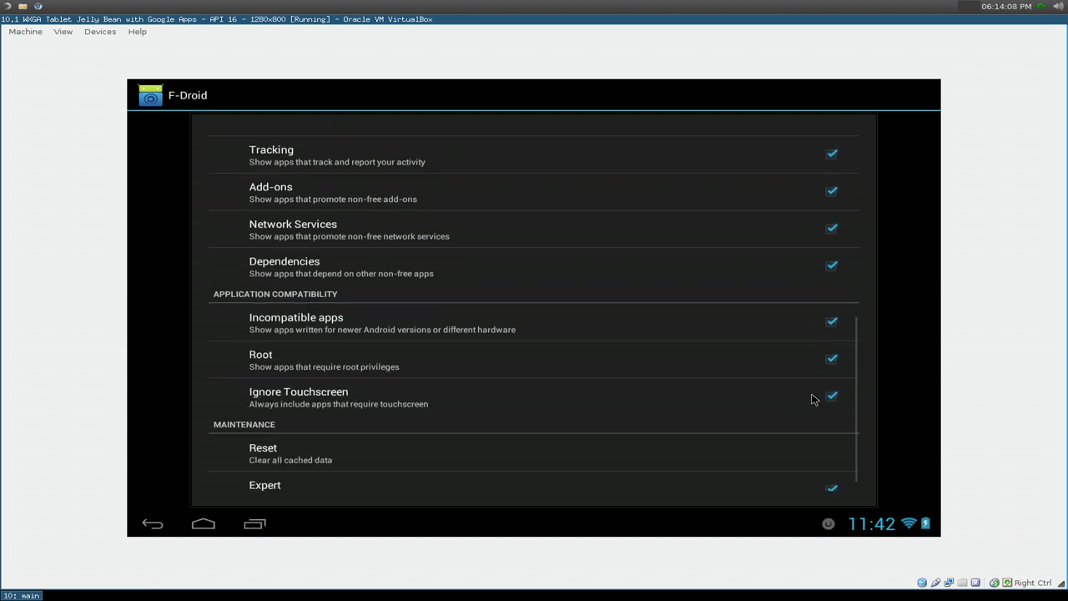
scroll(810, 402, "down", 1)
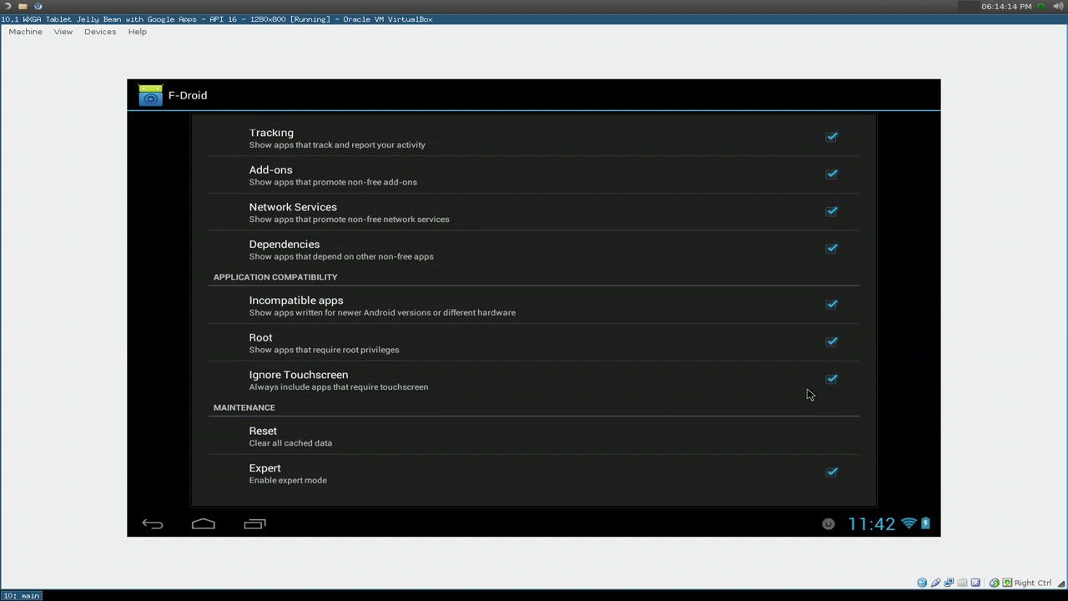
scroll(808, 394, "up", 9)
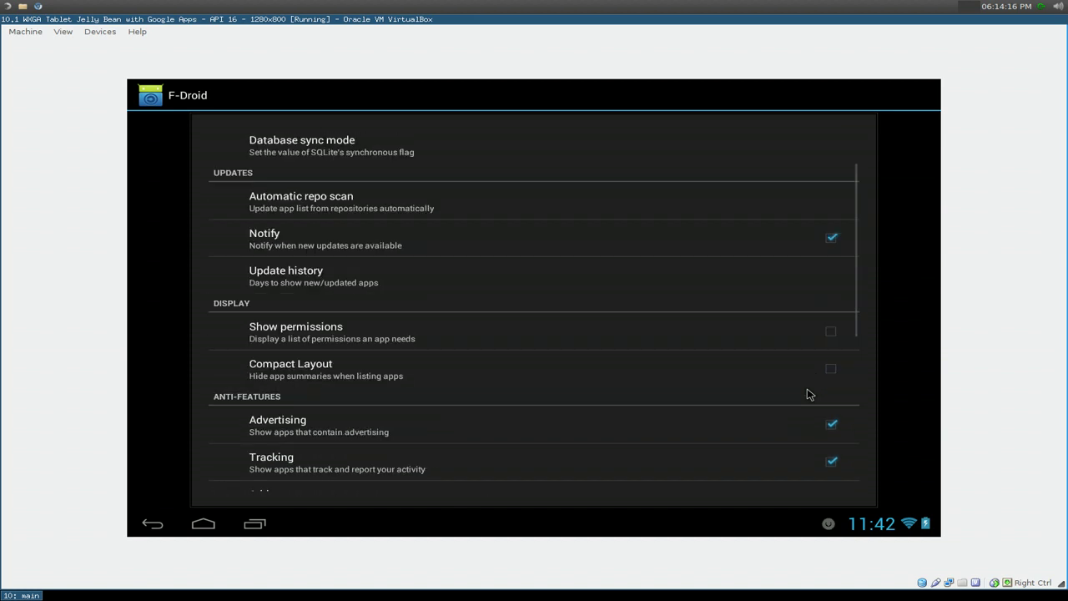
scroll(808, 393, "up", 2)
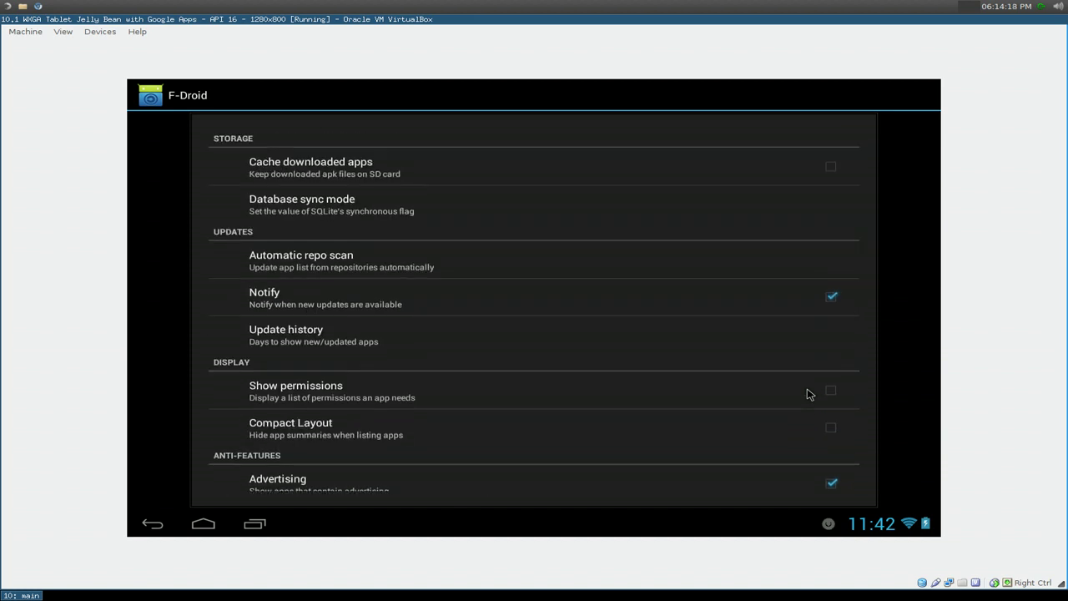
Search the F-Droid catalogue for 'duckduckgo' and open the Duck Duck Go entry.
key("Escape")
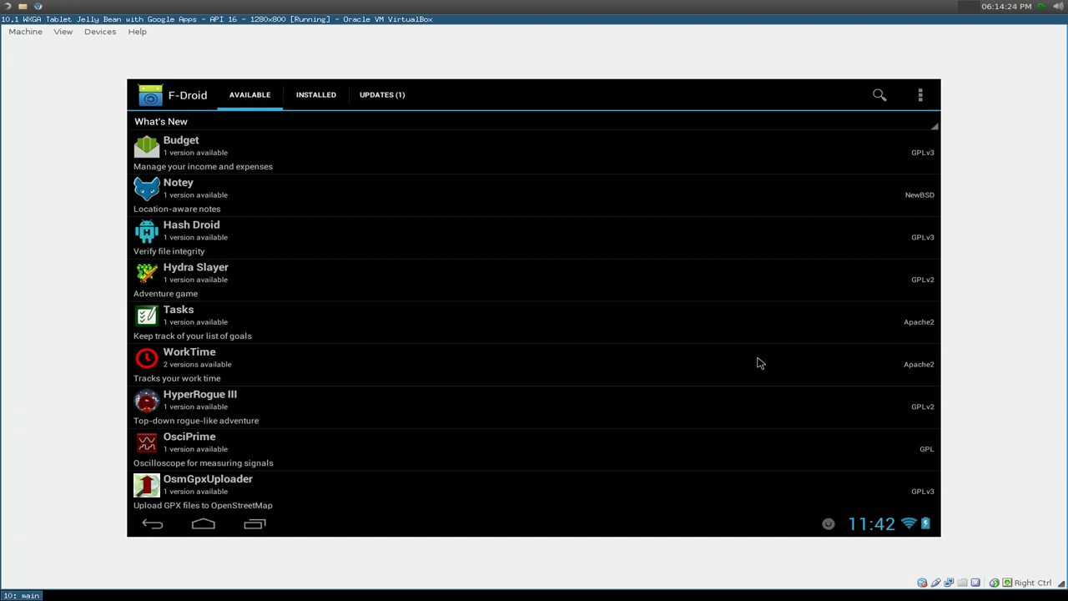
left_click(881, 98)
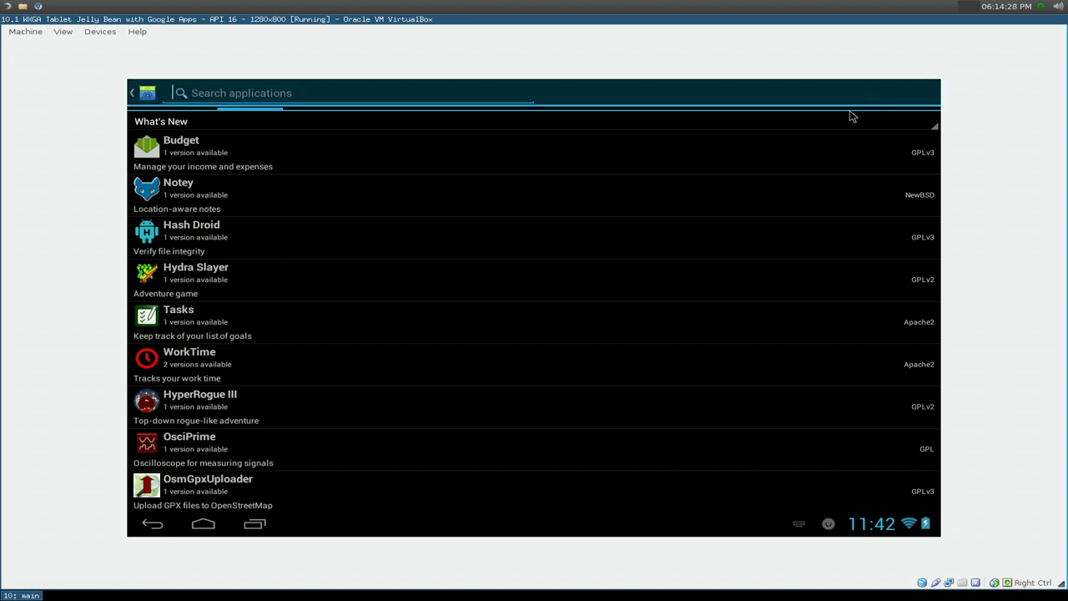
type("duck")
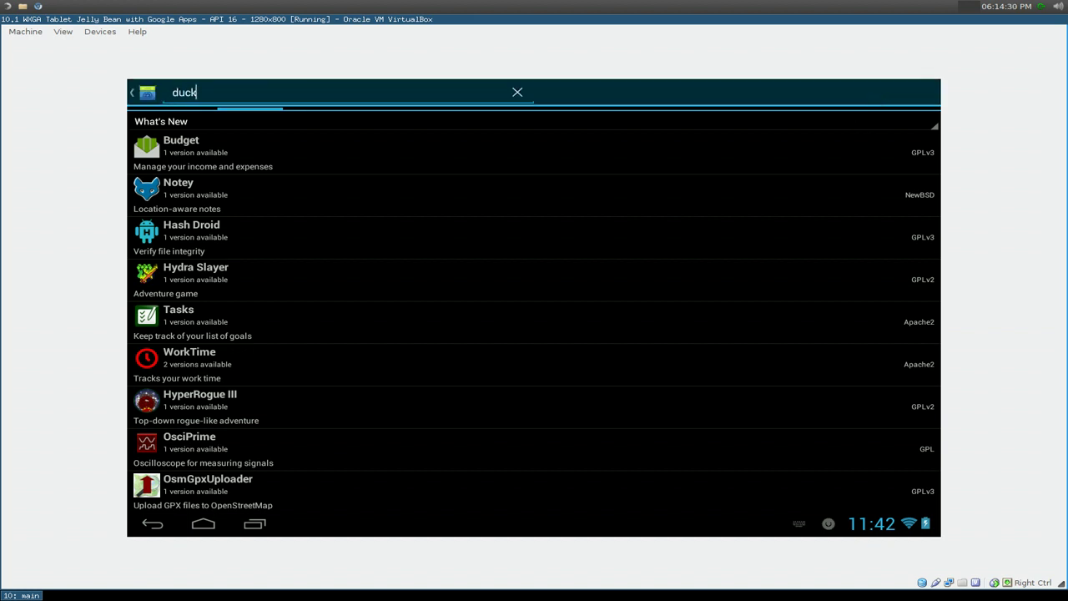
type("duckgo")
key("Return")
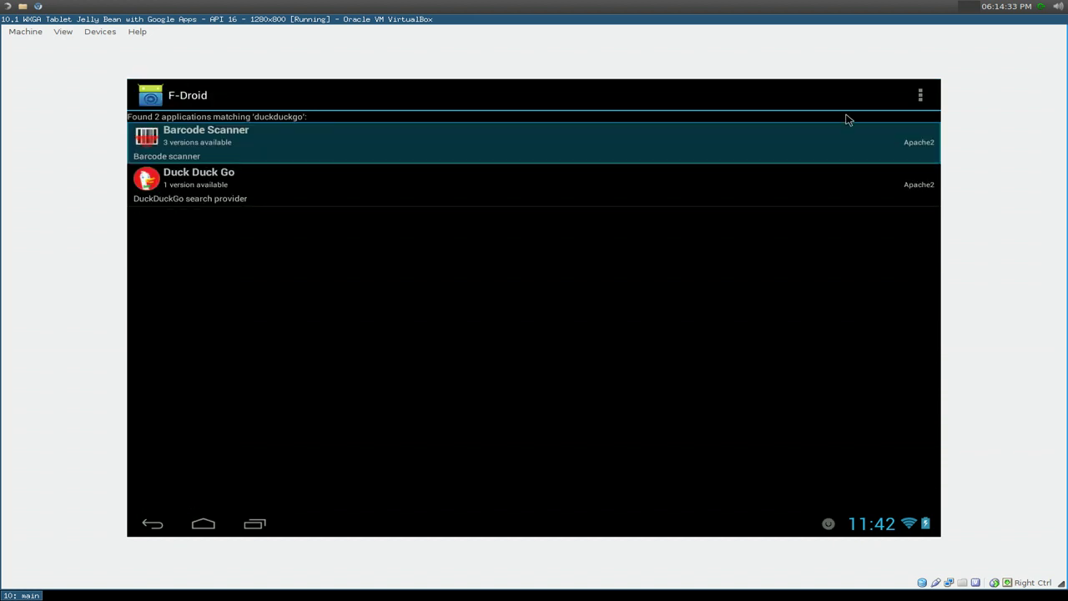
left_click(293, 191)
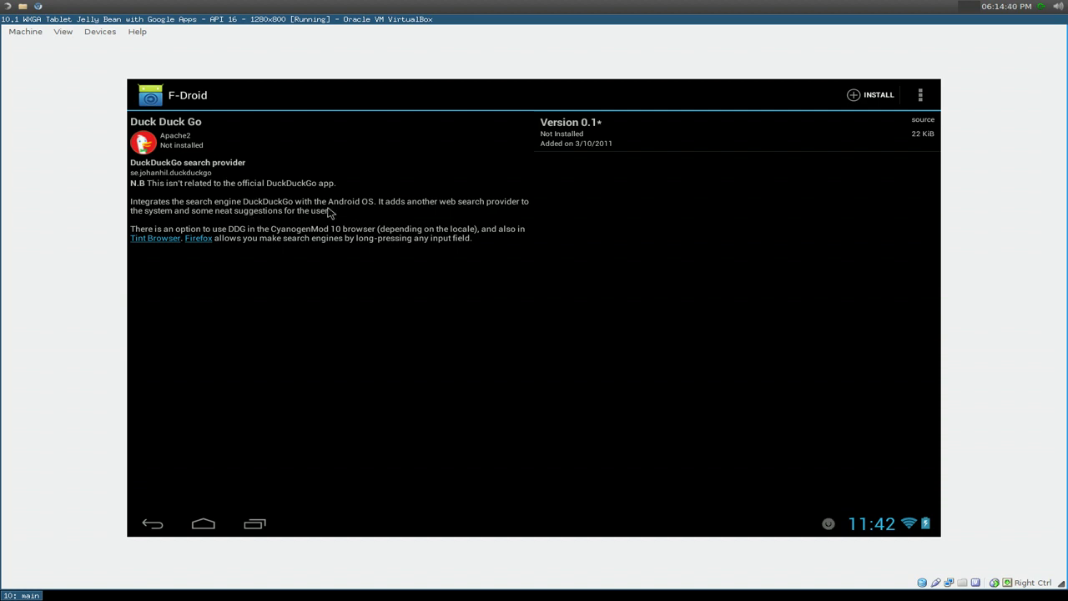
Install Duck Duck Go 0.1 with Package installer (Just once) and dismiss the completion message.
left_click(872, 95)
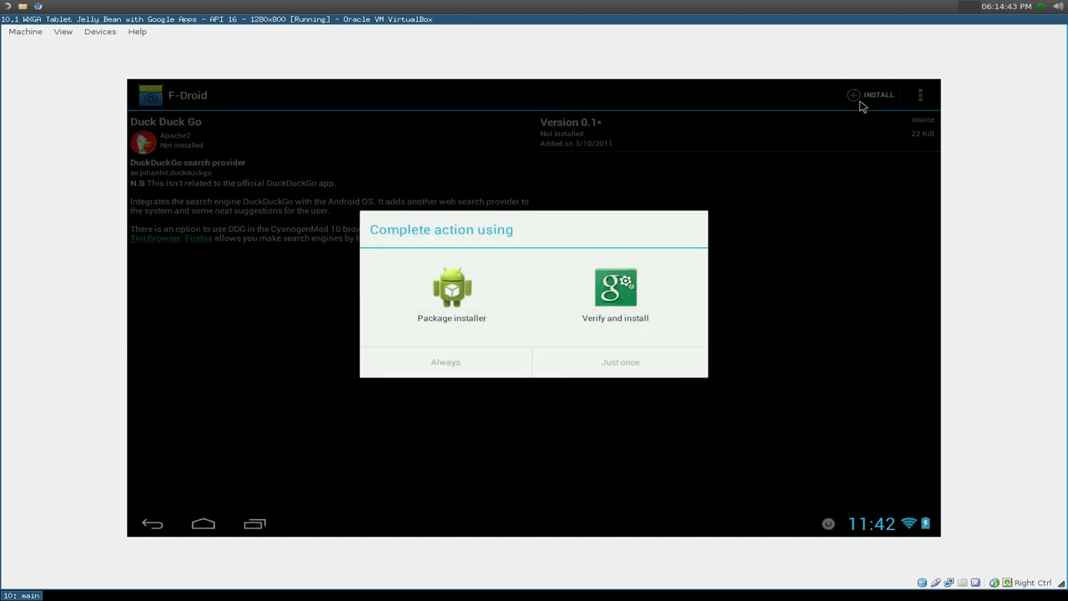
left_click(455, 303)
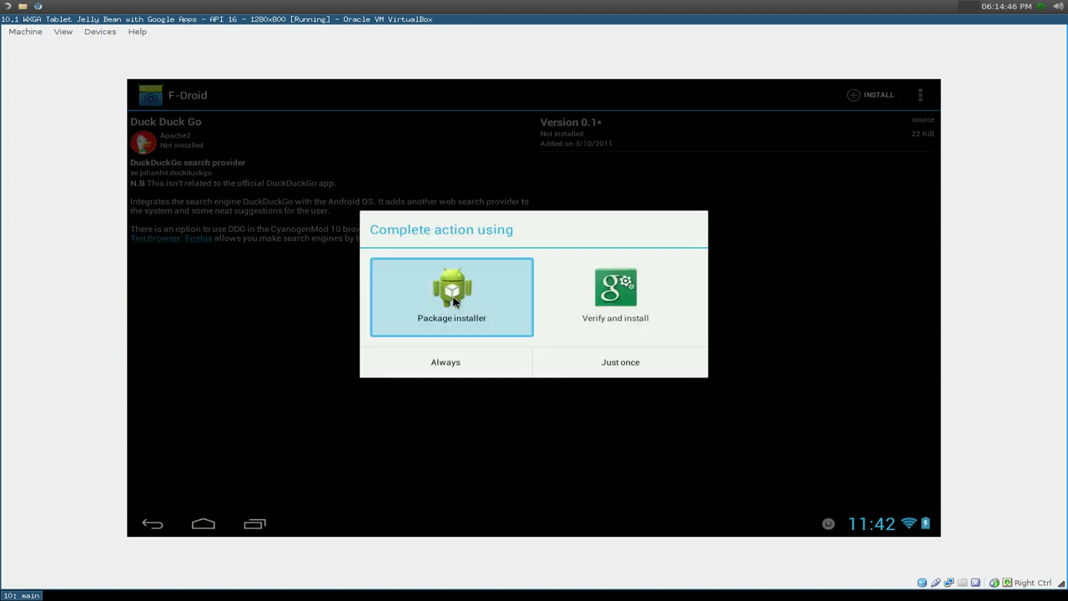
left_click(606, 371)
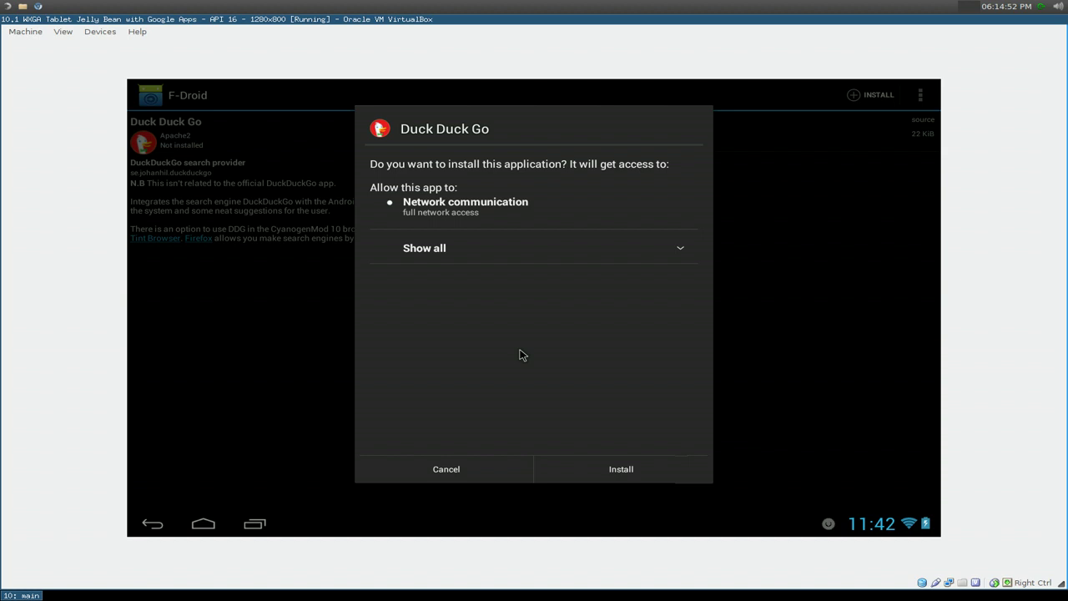
left_click(587, 473)
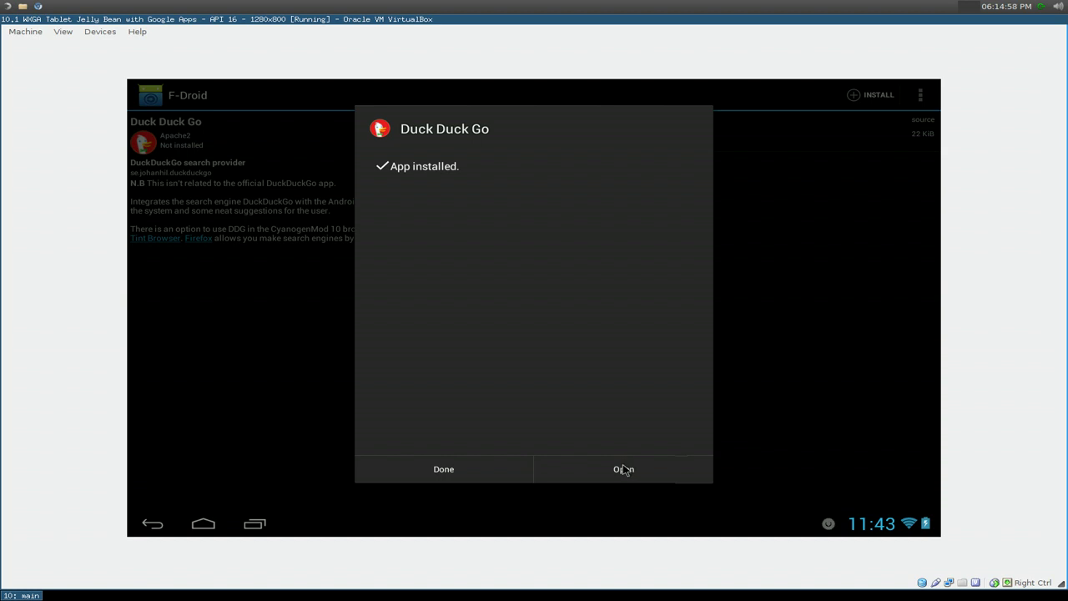
left_click(511, 476)
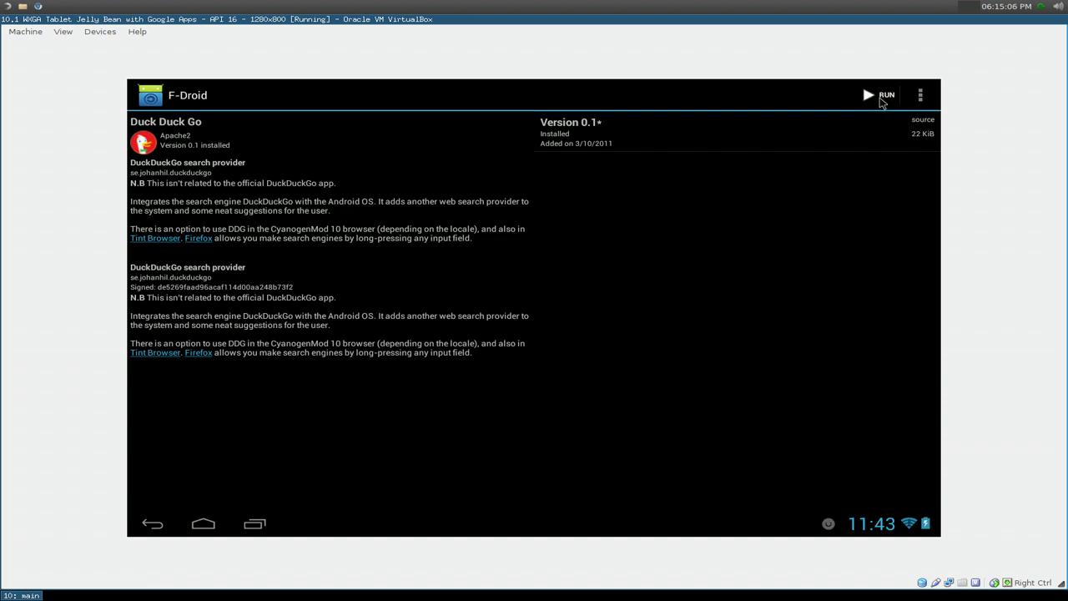
Run Duck Duck Go, search for 'gotbleu', then switch back to F-Droid via Recent Apps.
left_click(879, 99)
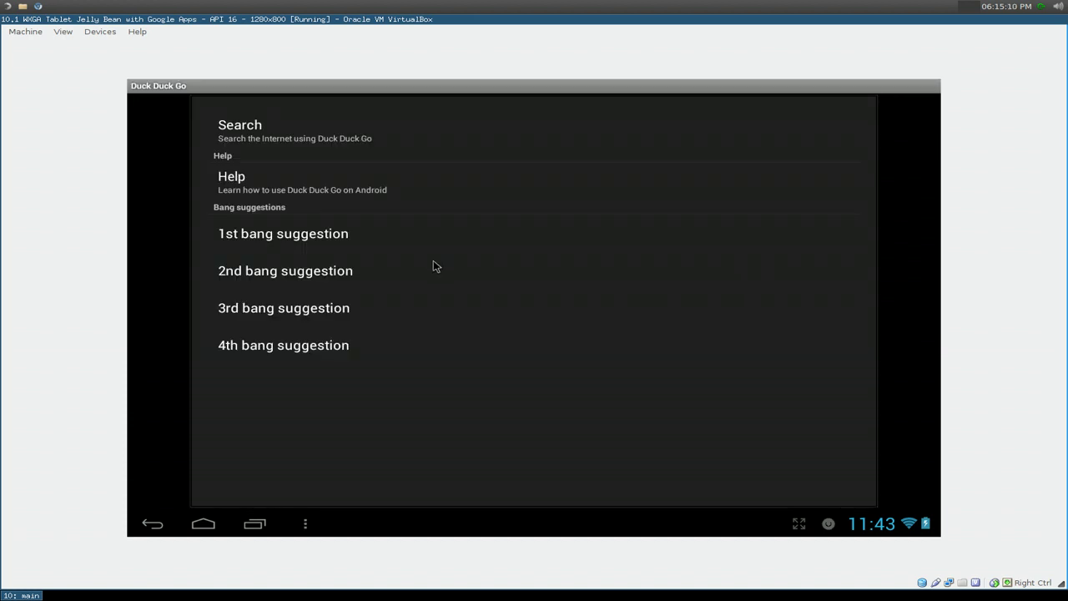
left_click(353, 148)
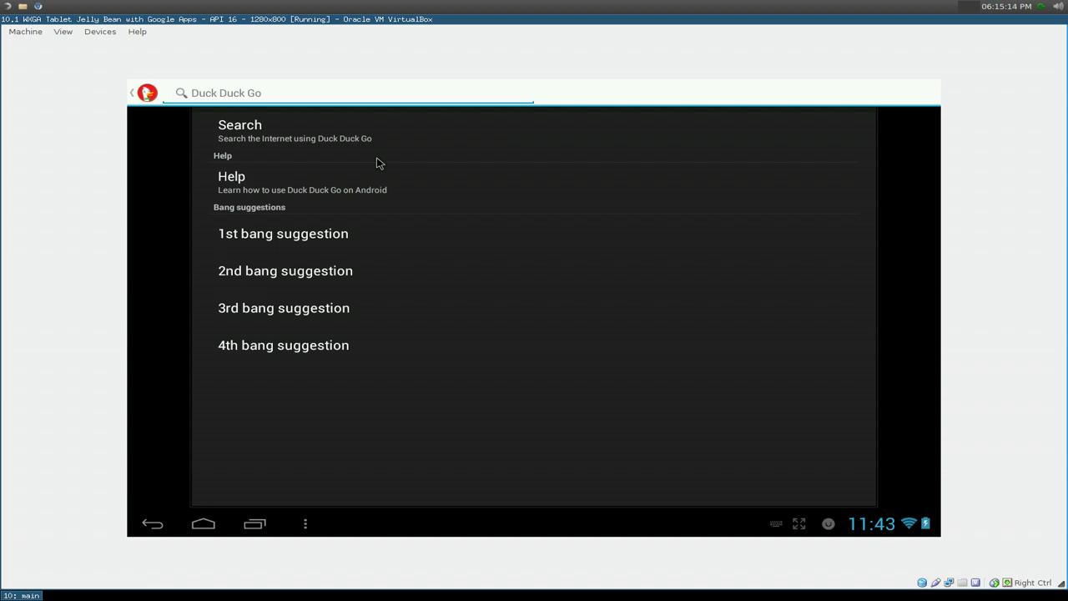
type("gotbleu")
key("Return")
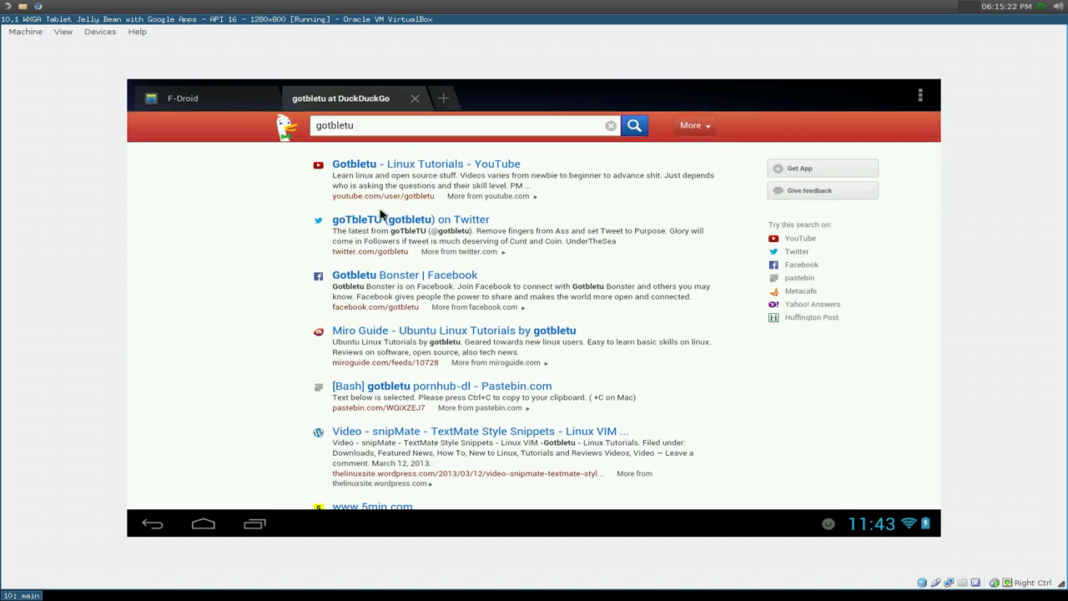
left_click(210, 524)
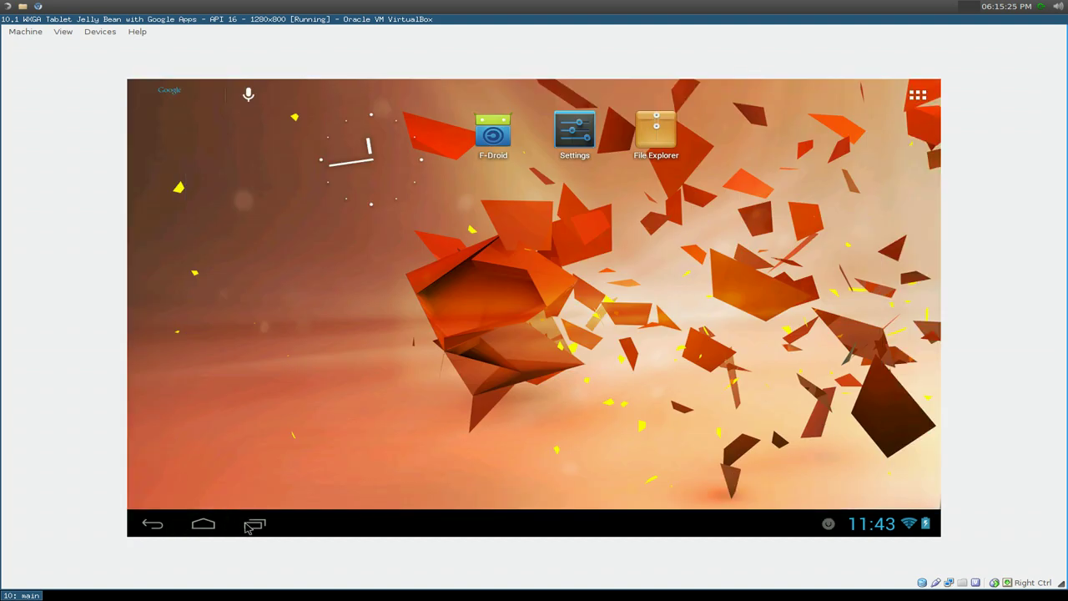
left_click(254, 524)
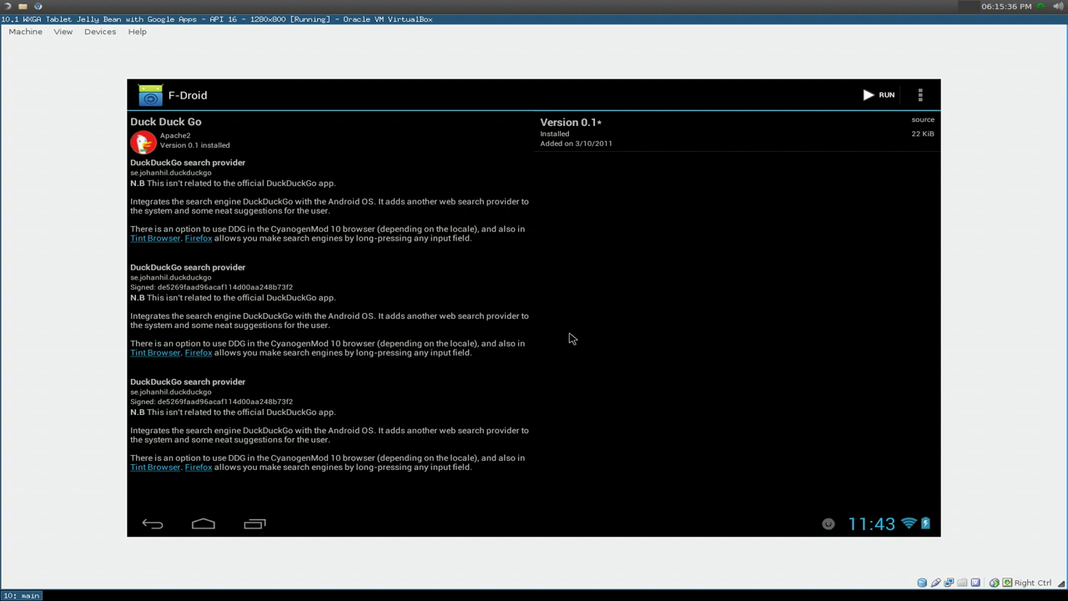
Uninstall Duck Duck Go from its options menu, confirm both prompts, and return to the results.
left_click(915, 101)
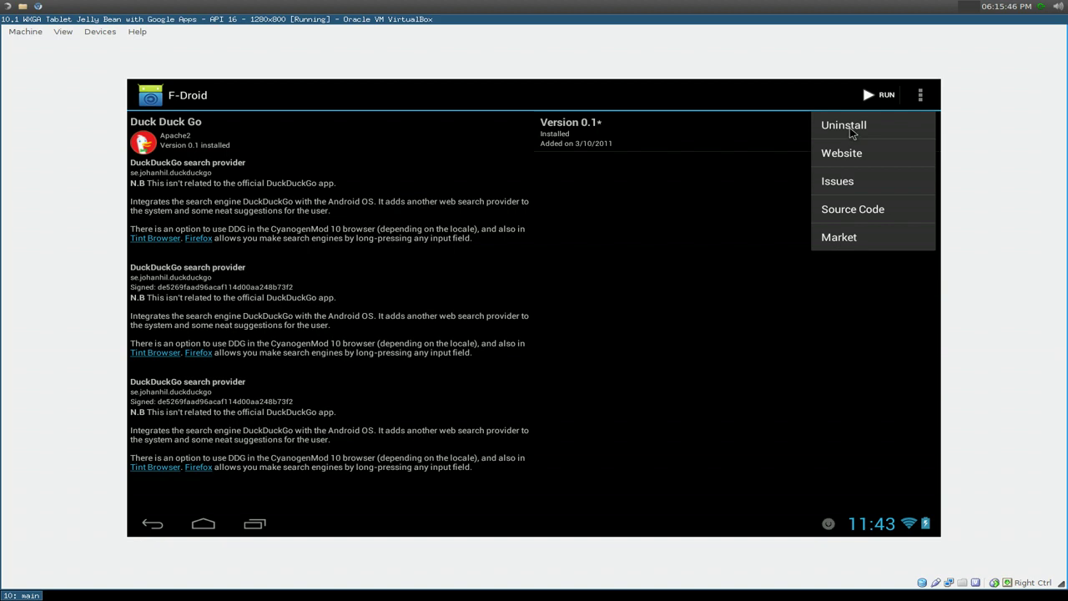
left_click(852, 133)
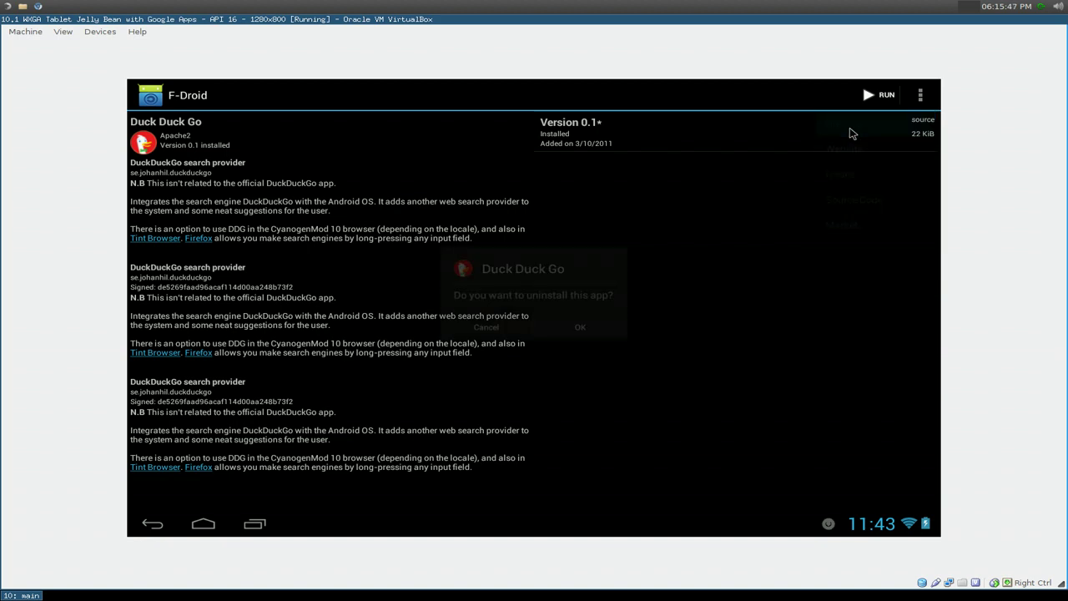
left_click(581, 329)
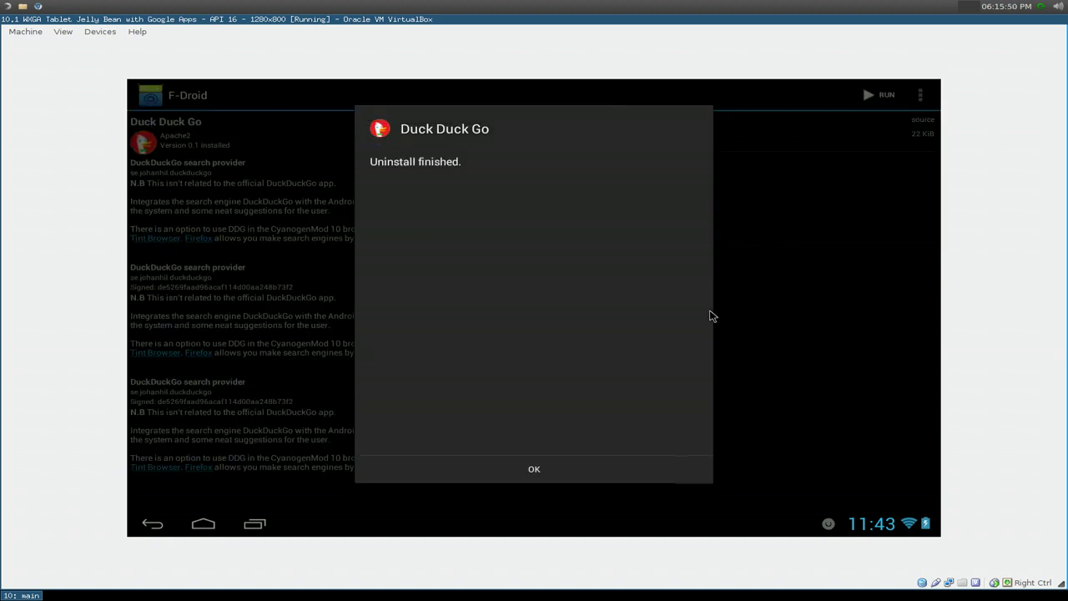
left_click(558, 469)
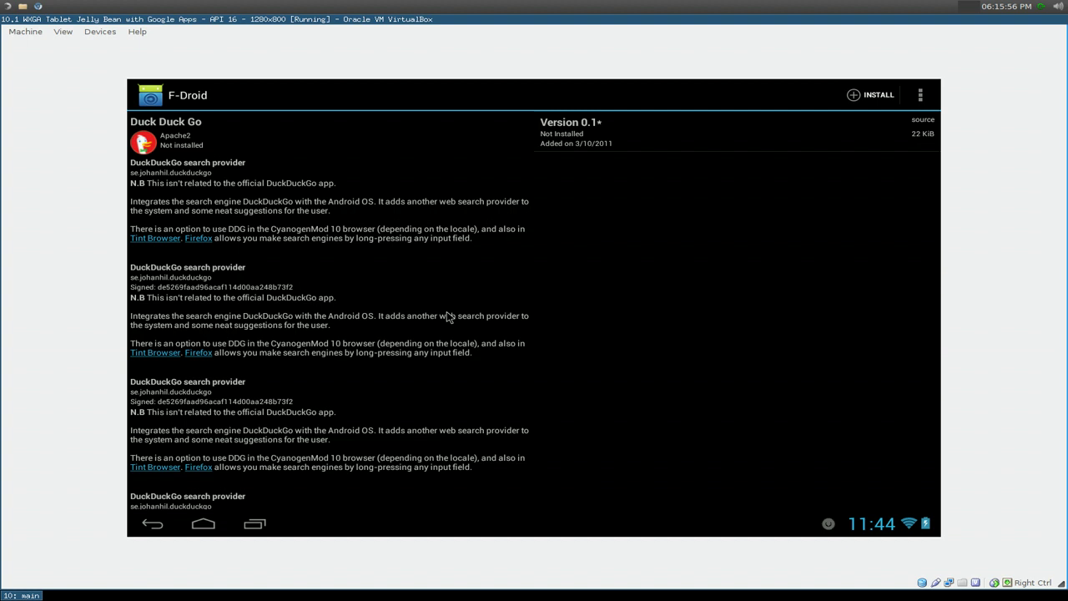
left_click(157, 526)
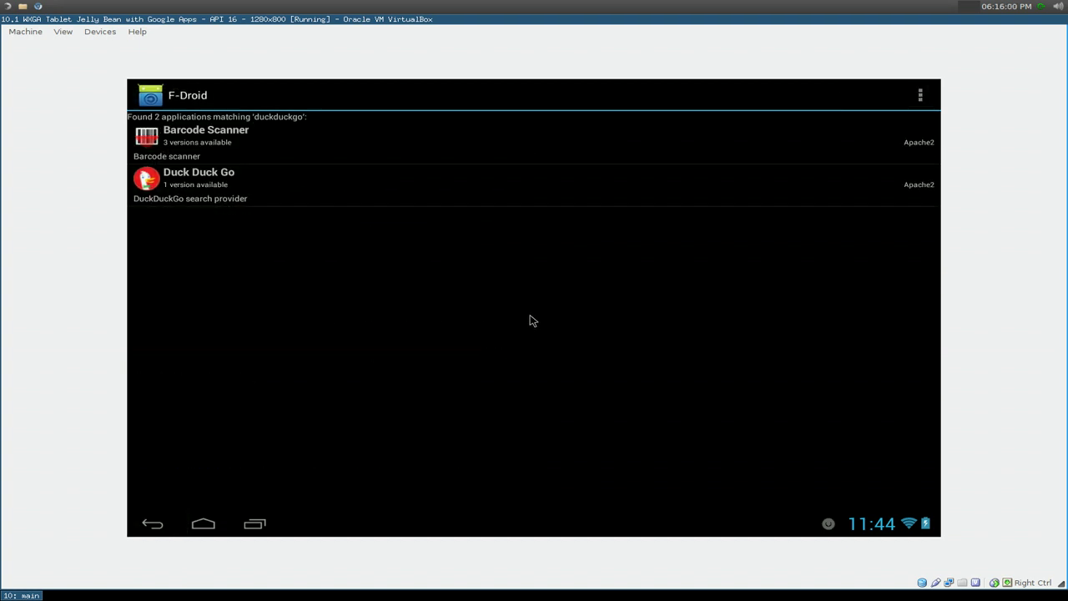
Open Manage Repos from the main list, then start and cancel adding a new repository.
left_click(165, 524)
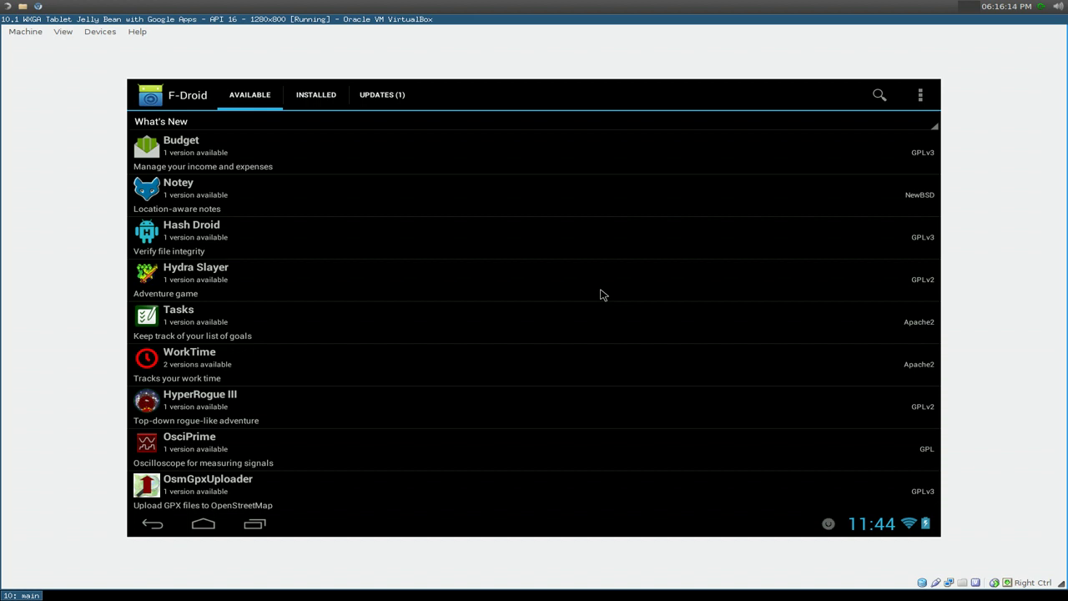
left_click(919, 96)
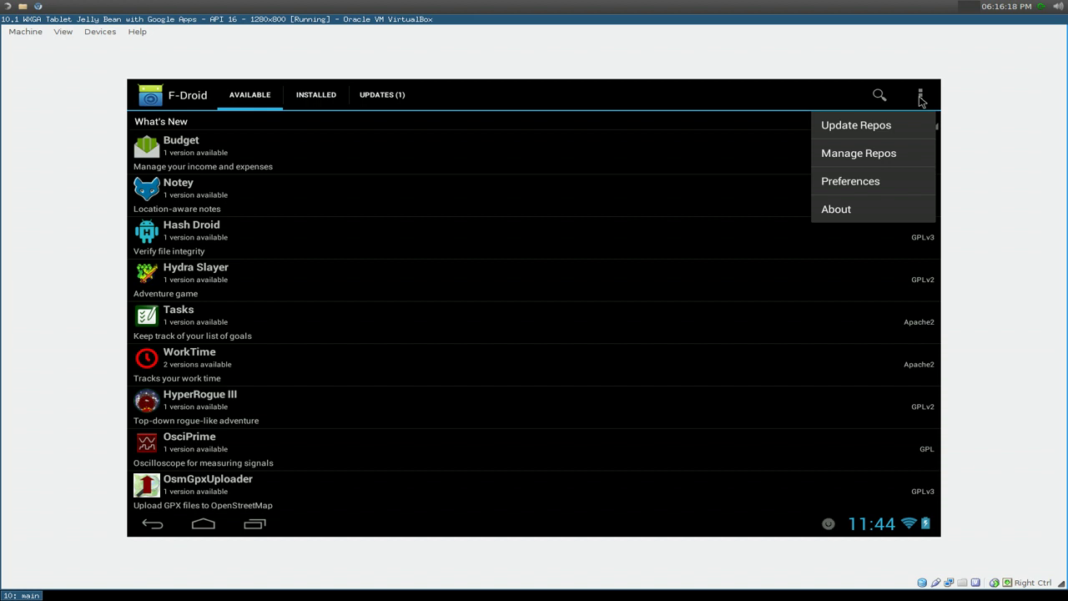
left_click(898, 153)
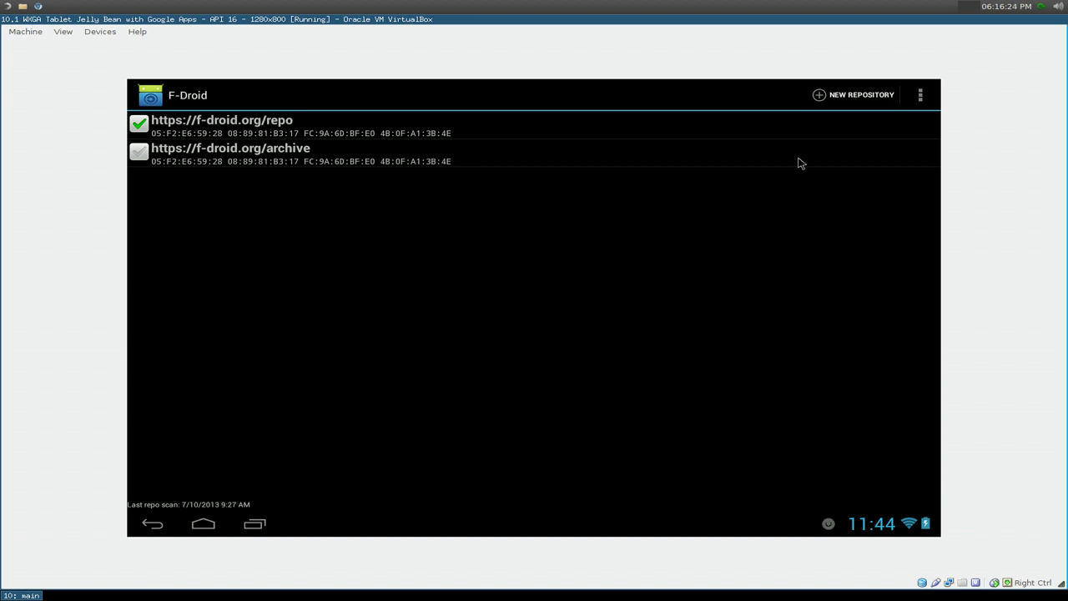
left_click(831, 104)
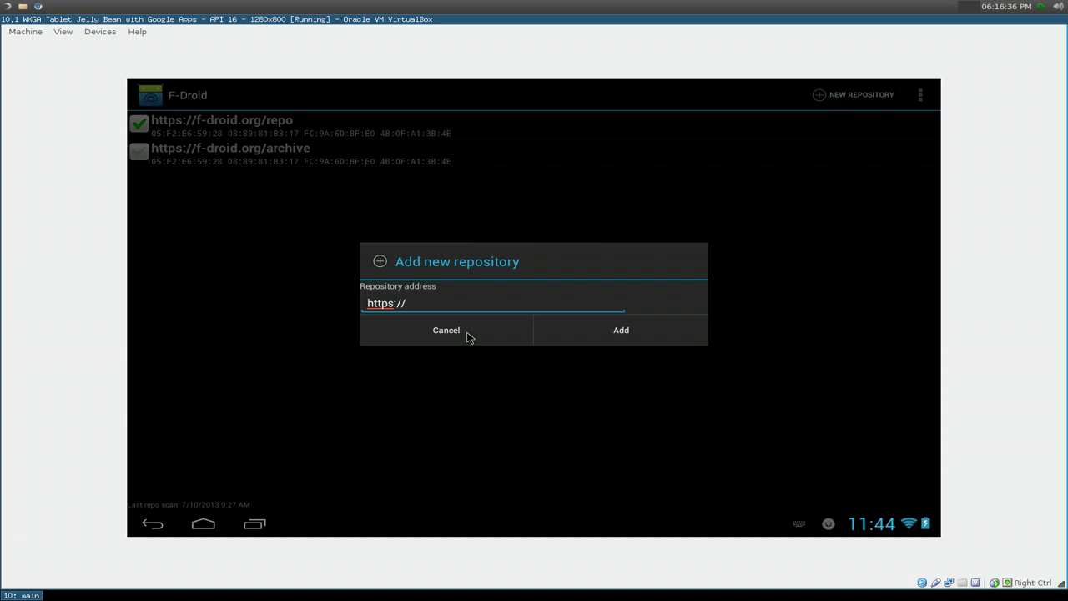
left_click(467, 336)
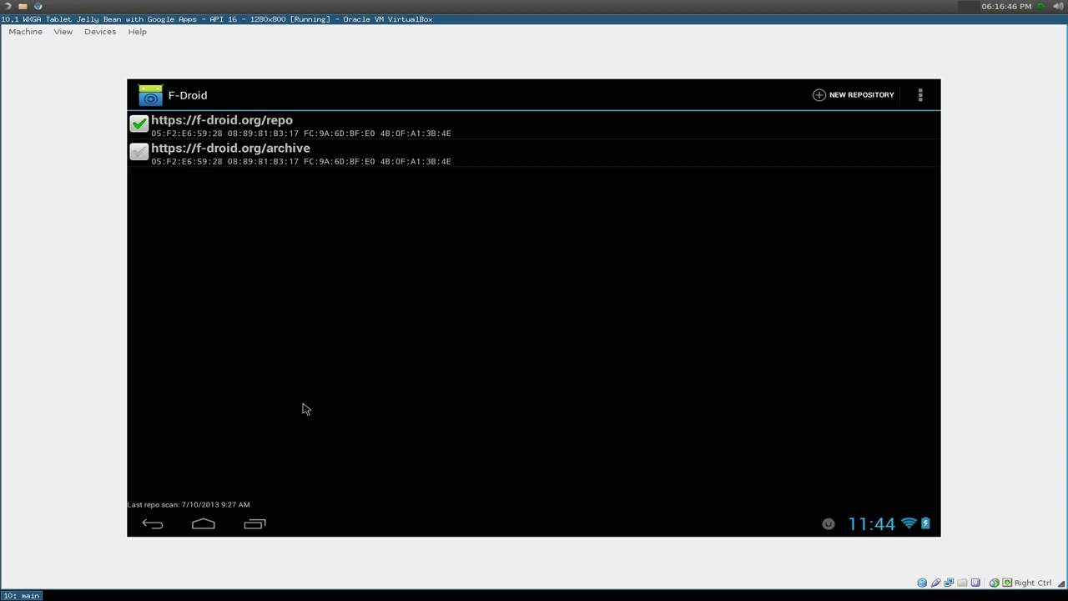
Go back from the repository list to F-Droid's Available apps list.
left_click(151, 524)
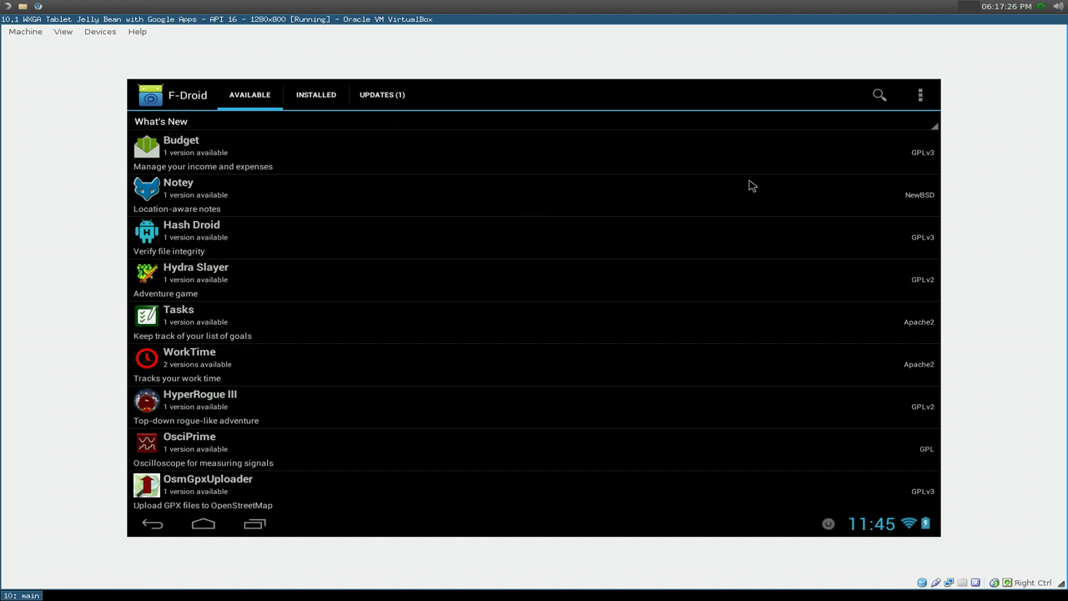
Filter the available apps to the Science & Education category, showing aAuroraApp, Addi, Angulo, AnkiDroid.
left_click(861, 126)
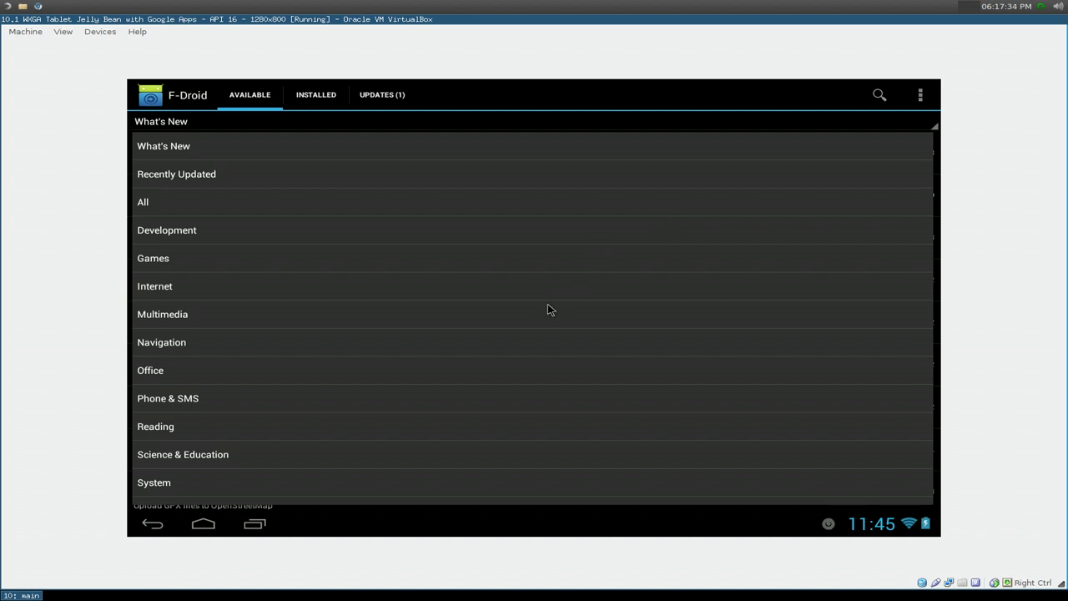
scroll(548, 309, "down", 1)
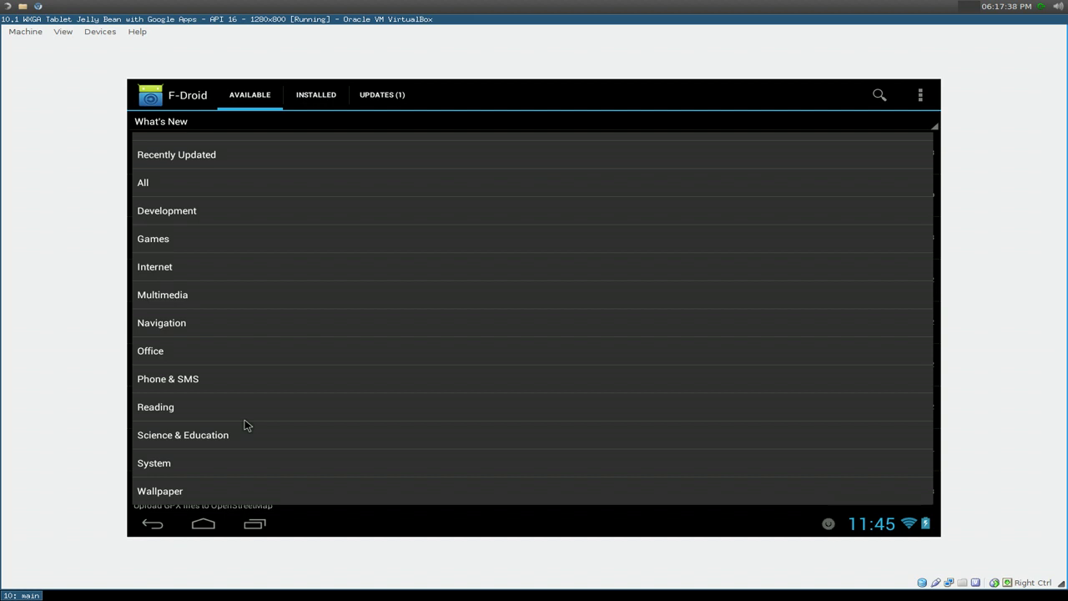
left_click(210, 439)
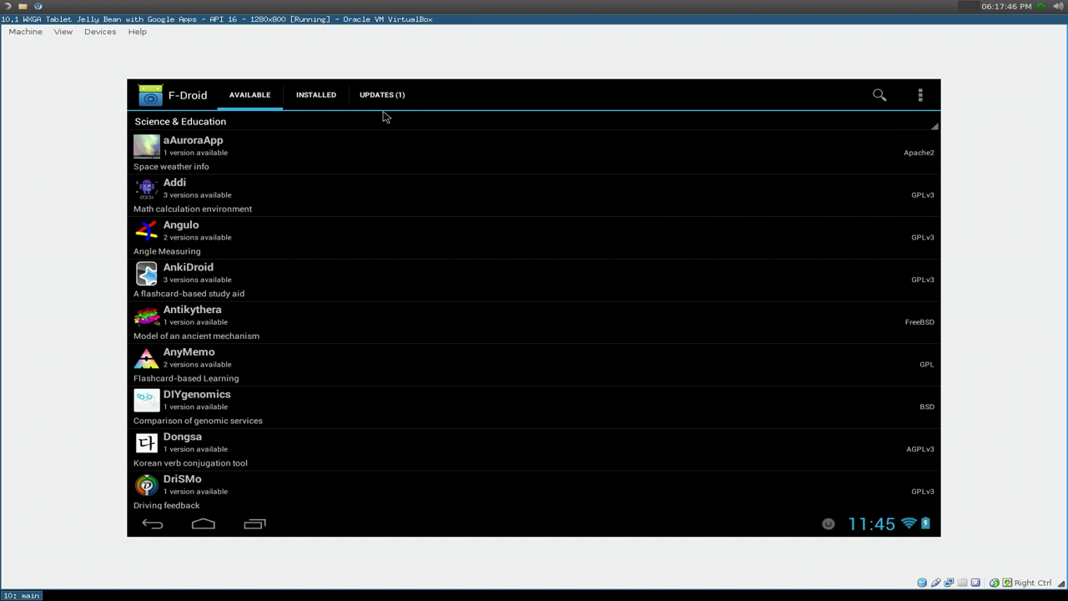
View the Installed apps, then the Updates tab listing TalkBack 3.1.1_r68 to 3.2.1.
left_click(307, 97)
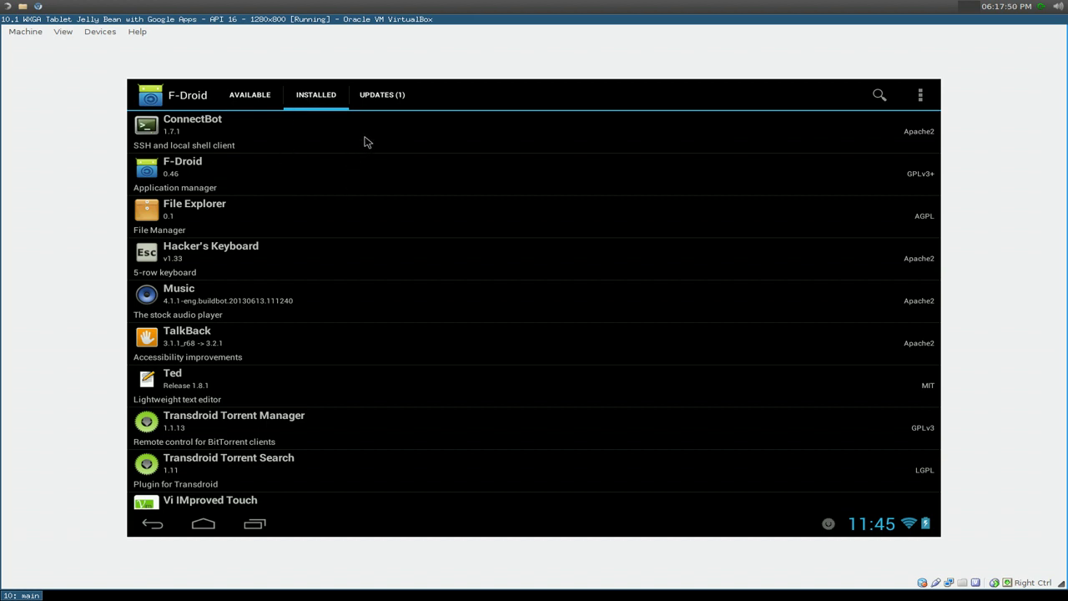
left_click(382, 106)
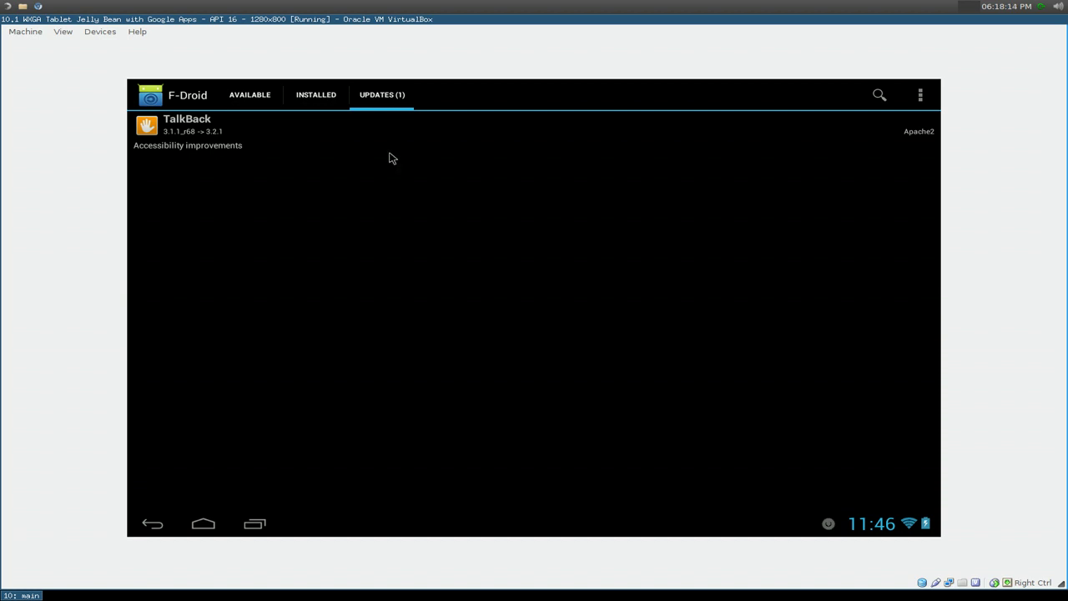
Switch back to the Available tab listing Science & Education apps like aAuroraApp and AnkiDroid.
left_click(263, 98)
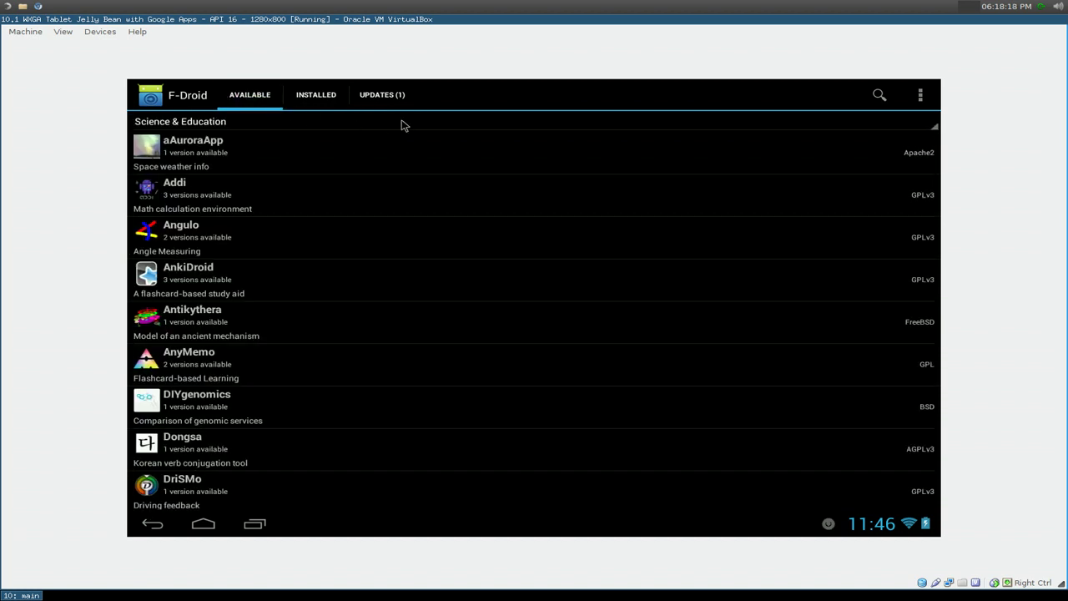